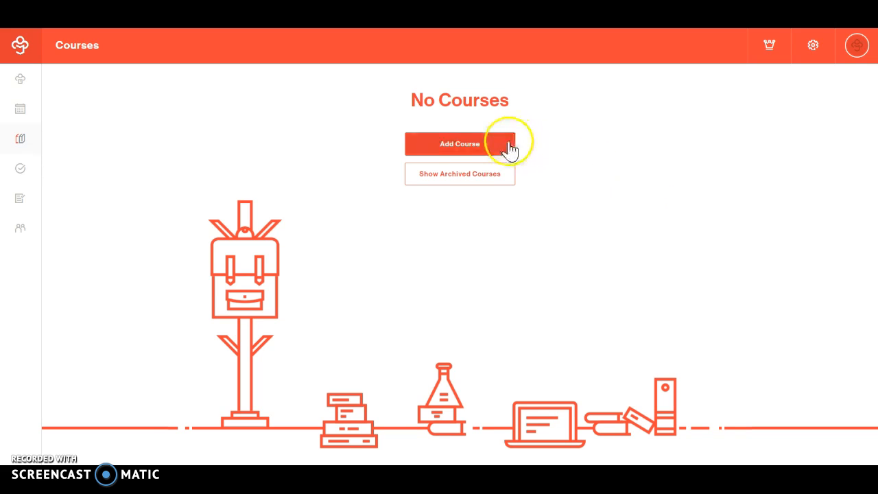
Step: Create a new course named Math 101 with the short name Math and the term Spring 2017
{"action": "left_click", "coordinate": [489, 147]}
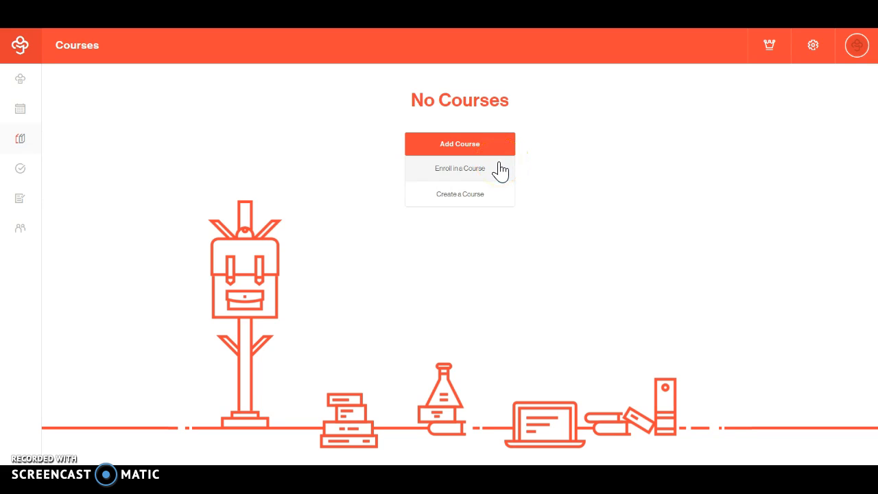
{"action": "left_click", "coordinate": [484, 197]}
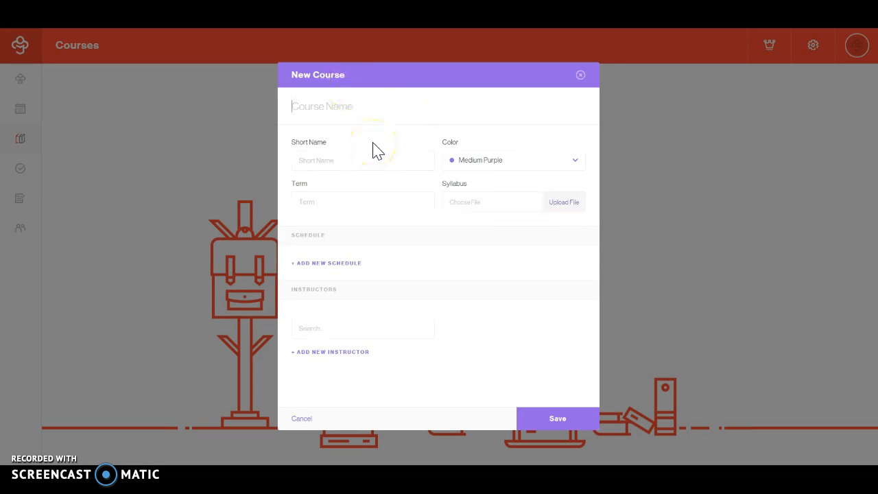
{"action": "type", "text": "Math 101"}
{"action": "left_click", "coordinate": [361, 162]}
{"action": "type", "text": "Math"}
{"action": "left_click", "coordinate": [354, 207]}
{"action": "type", "text": "Spr"}
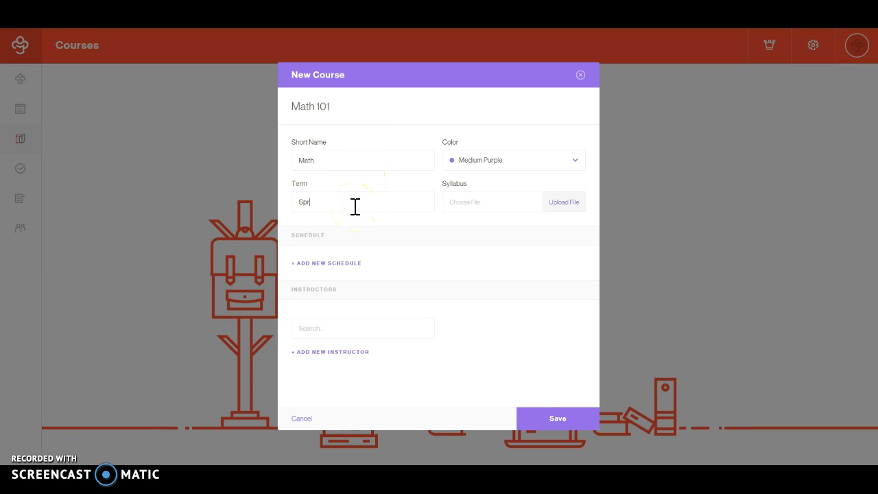
{"action": "type", "text": "ing 2017"}
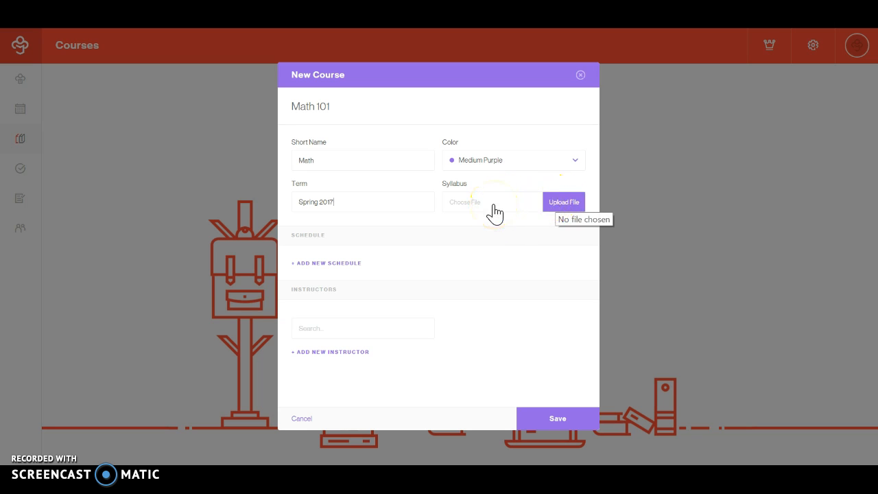
Step: Add a schedule of type Class to Math 101 at location 001, with the end time 10:50
{"action": "left_click", "coordinate": [335, 264]}
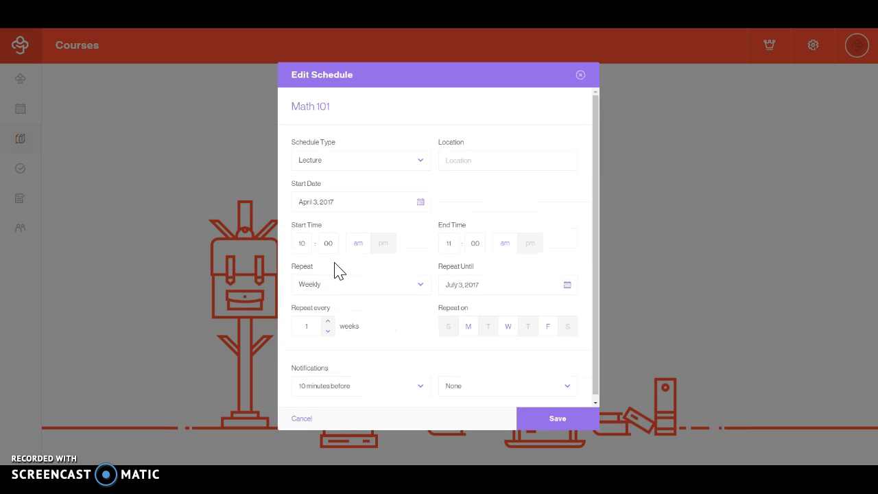
{"action": "left_click", "coordinate": [417, 162]}
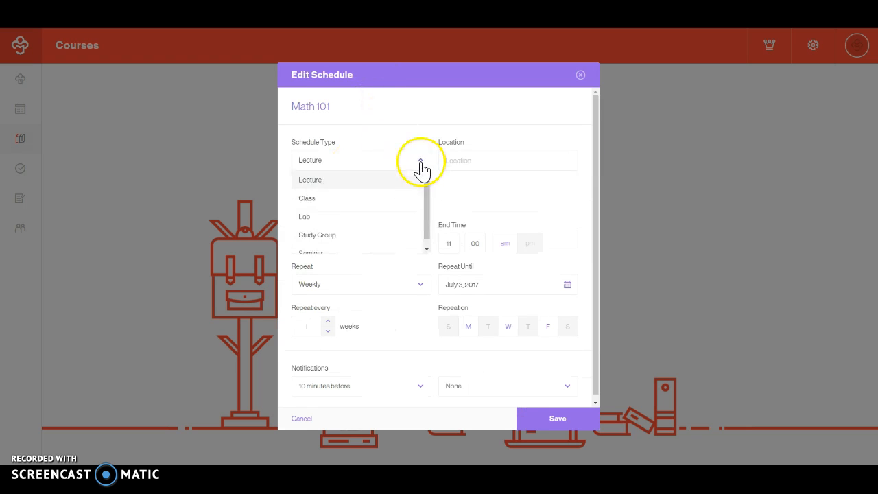
{"action": "left_click", "coordinate": [323, 199]}
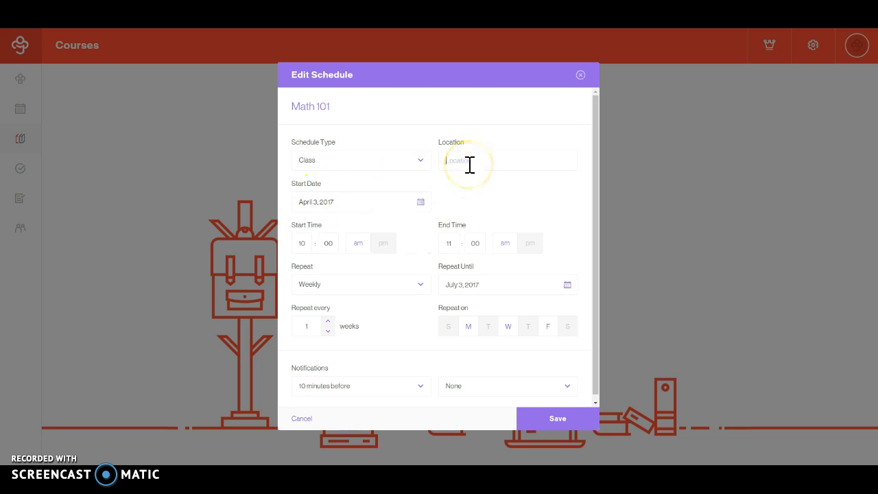
{"action": "type", "text": "001"}
{"action": "left_click", "coordinate": [388, 248]}
{"action": "type", "text": "10"}
{"action": "type", "text": "50"}
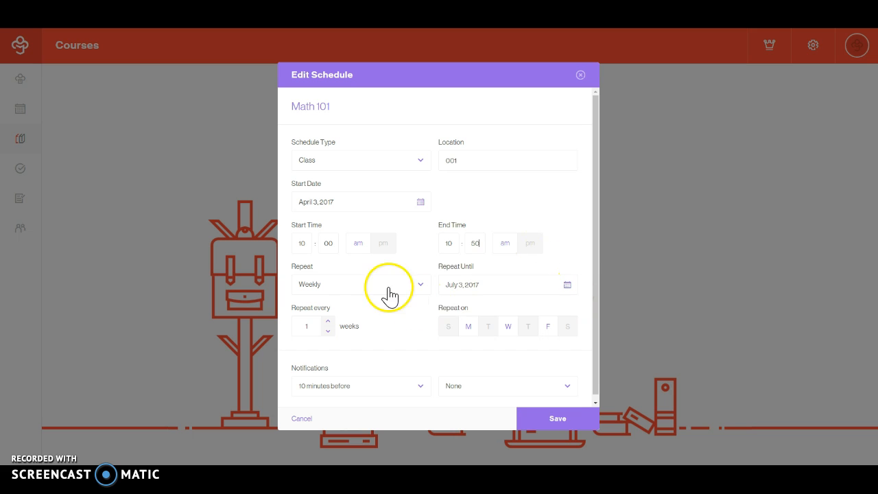
Step: Set the class to repeat weekly, every 1 week, and save the schedule
{"action": "left_click", "coordinate": [389, 295]}
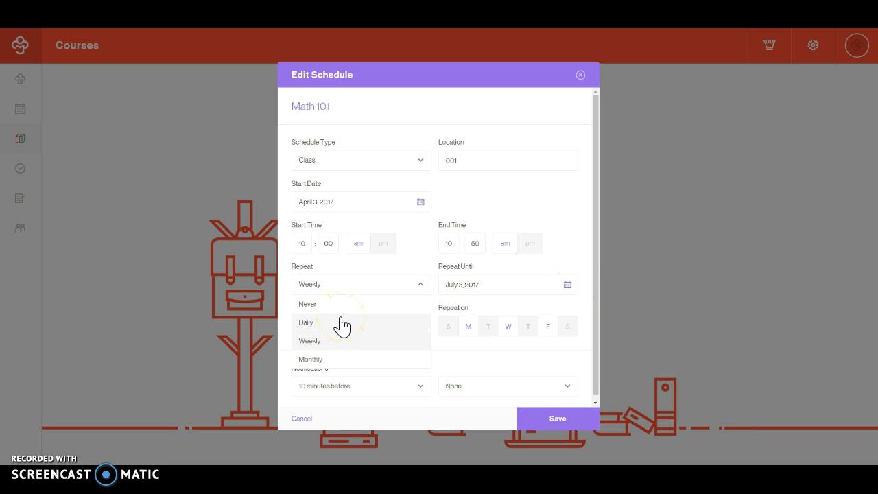
{"action": "left_click", "coordinate": [334, 341]}
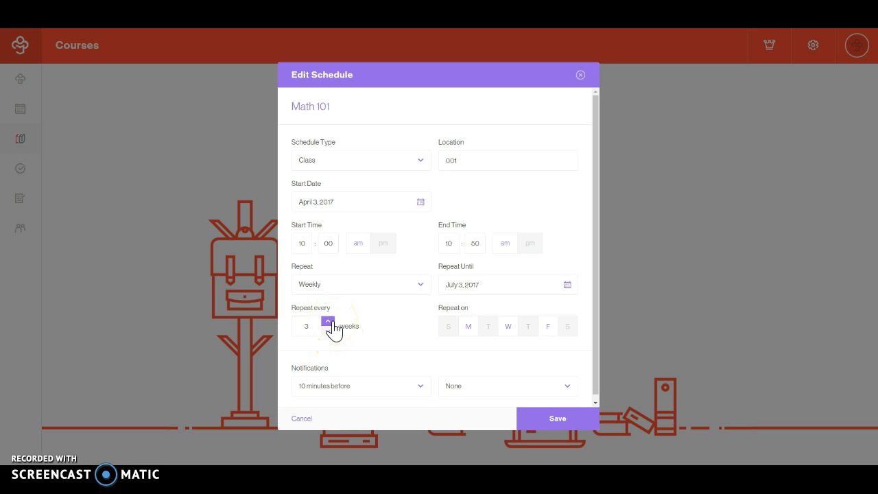
{"action": "left_click", "coordinate": [328, 332]}
{"action": "scroll", "coordinate": [440, 338], "scroll_direction": "down", "scroll_amount": 1}
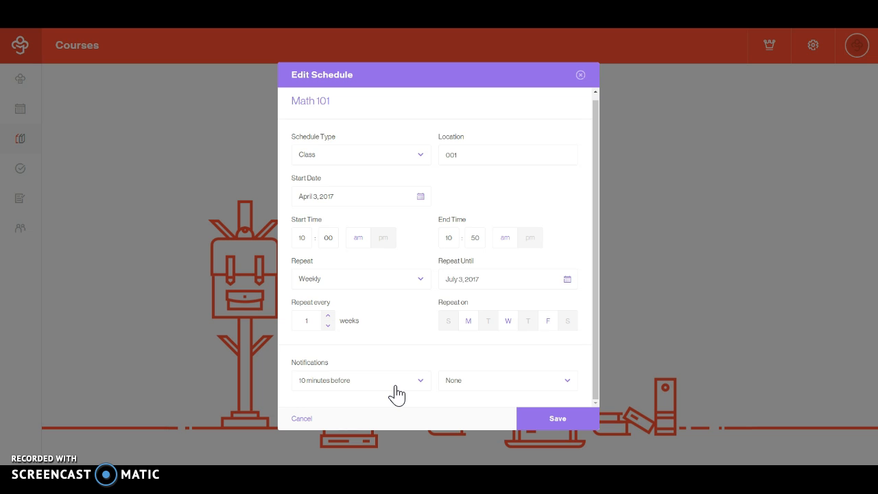
{"action": "left_click", "coordinate": [396, 394]}
{"action": "scroll", "coordinate": [405, 375], "scroll_direction": "down", "scroll_amount": 4}
{"action": "scroll", "coordinate": [383, 376], "scroll_direction": "up", "scroll_amount": 8}
{"action": "left_click", "coordinate": [420, 382]}
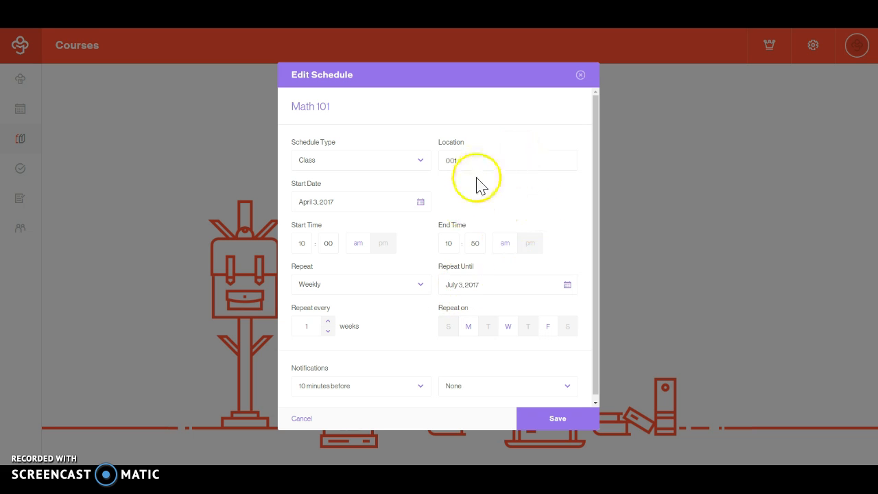
{"action": "left_click", "coordinate": [557, 419]}
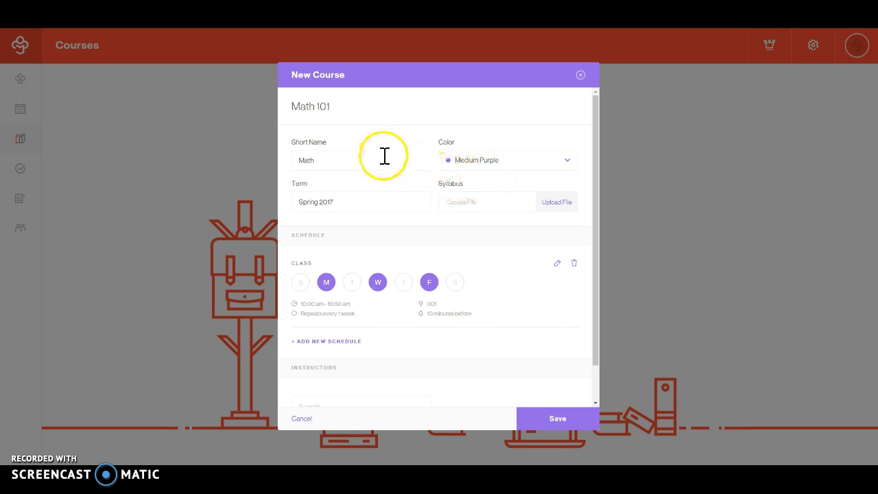
Step: Set the Math 101 course color to Razzmatazz and save the course
{"action": "left_click", "coordinate": [467, 162]}
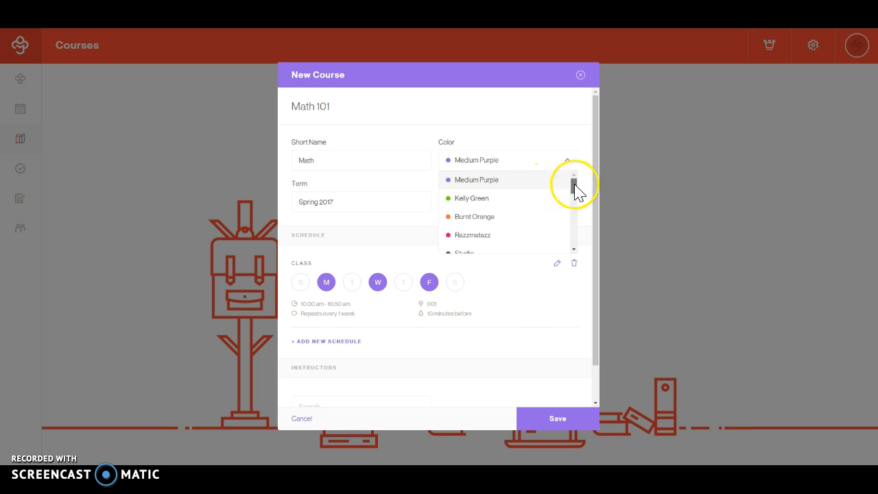
{"action": "scroll", "coordinate": [574, 190], "scroll_direction": "down", "scroll_amount": 1}
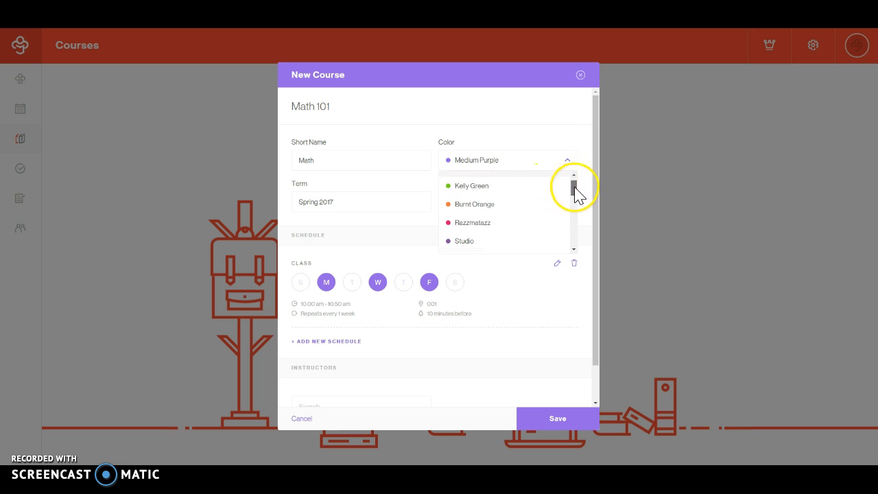
{"action": "left_click", "coordinate": [506, 226]}
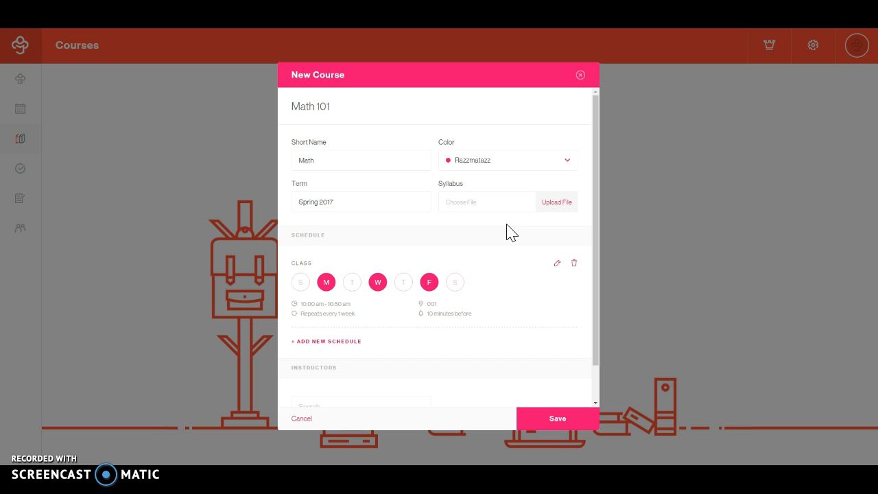
{"action": "scroll", "coordinate": [474, 246], "scroll_direction": "down", "scroll_amount": 1}
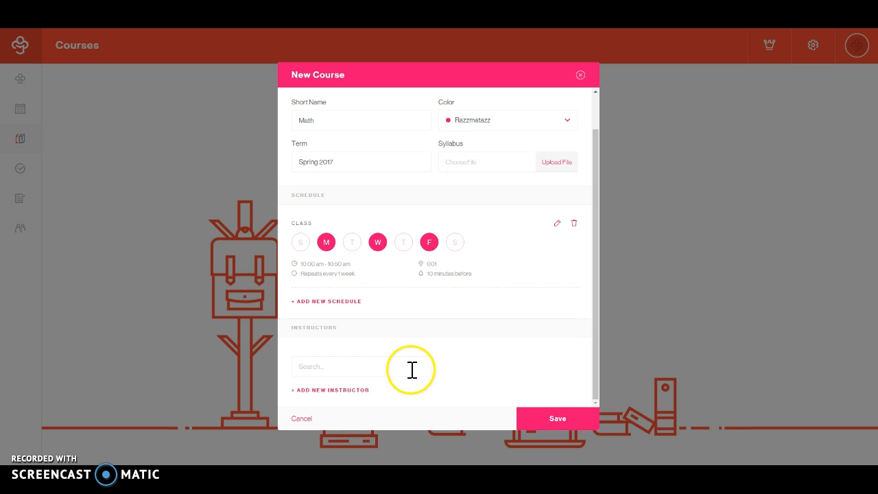
{"action": "left_click", "coordinate": [553, 420]}
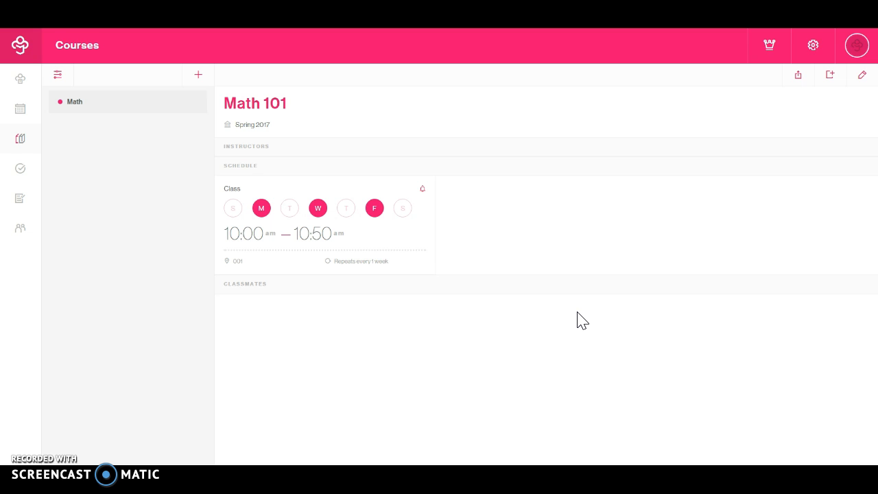
Step: Create another course named English 201 with the short name English
{"action": "left_click", "coordinate": [198, 77]}
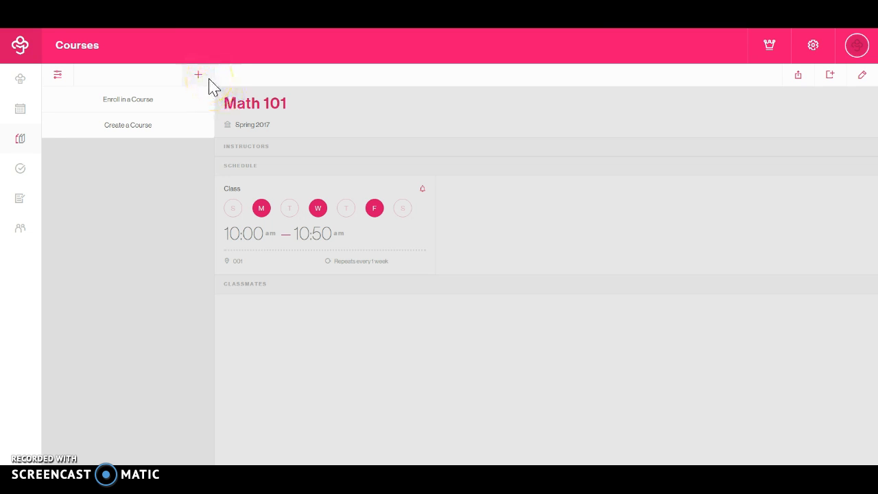
{"action": "left_click", "coordinate": [199, 78]}
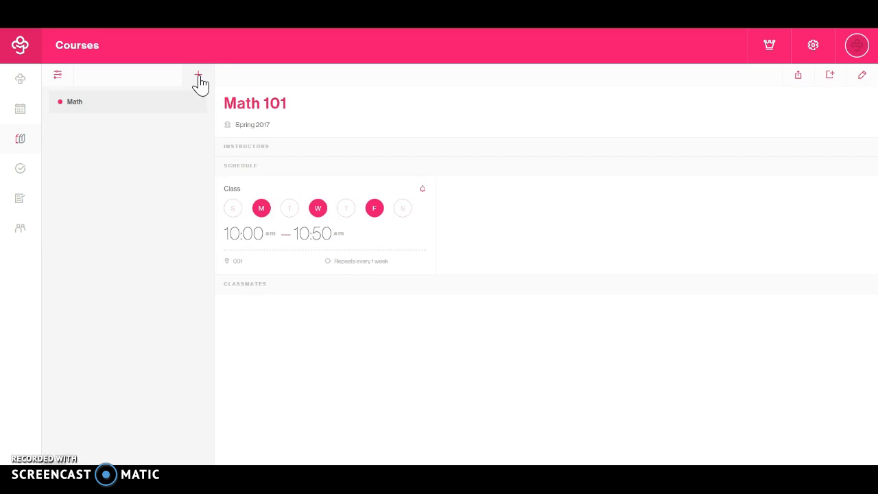
{"action": "left_click", "coordinate": [200, 81]}
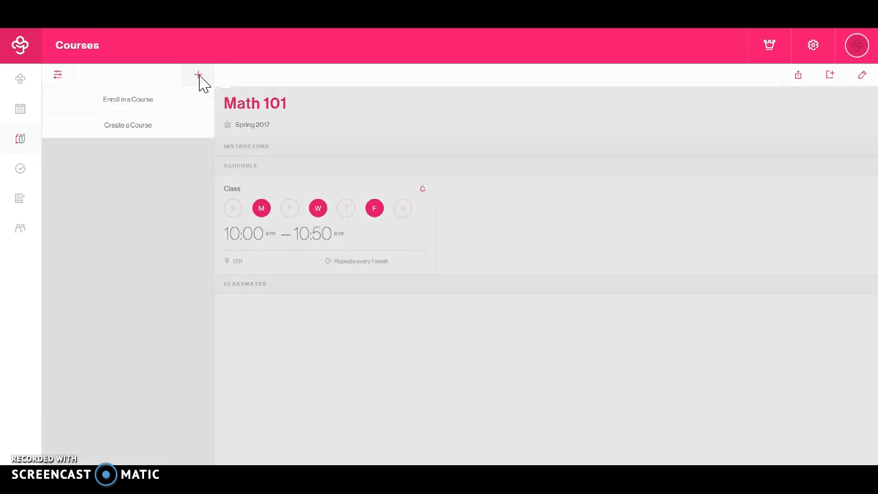
{"action": "left_click", "coordinate": [132, 128]}
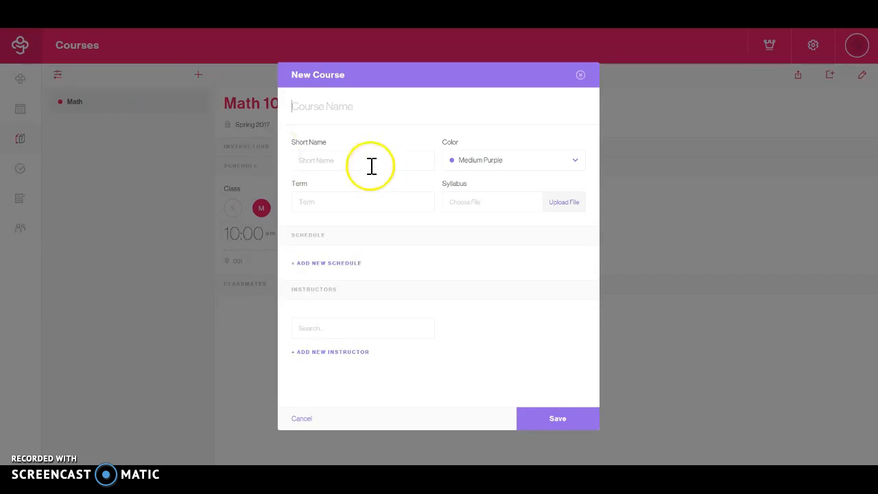
{"action": "type", "text": "English 201"}
{"action": "left_click", "coordinate": [348, 164]}
{"action": "type", "text": "English"}
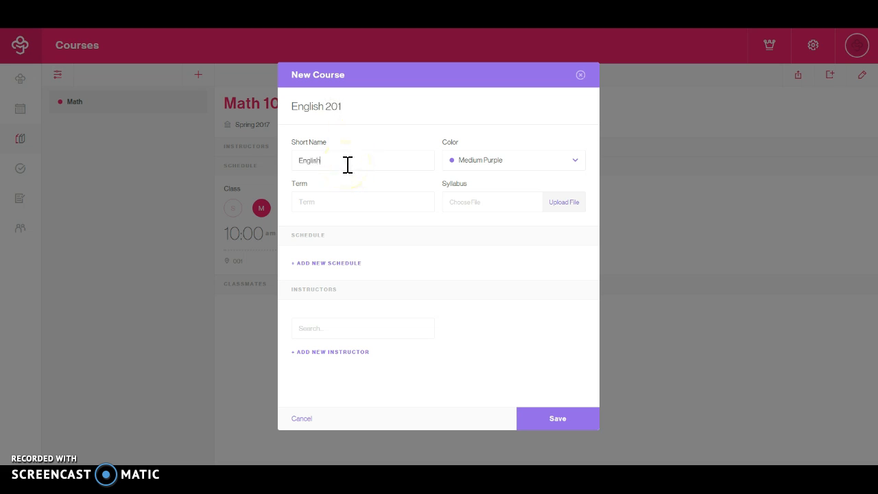
Step: Set the English 201 course color to Burnt Orange and its term to Spring 2017
{"action": "left_click", "coordinate": [571, 162]}
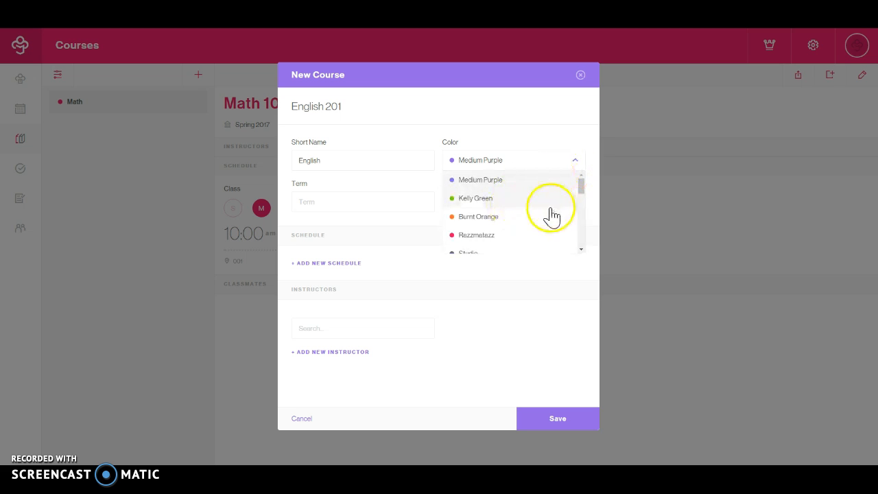
{"action": "left_click", "coordinate": [486, 217]}
{"action": "left_click", "coordinate": [345, 209]}
{"action": "type", "text": "Spring 2017"}
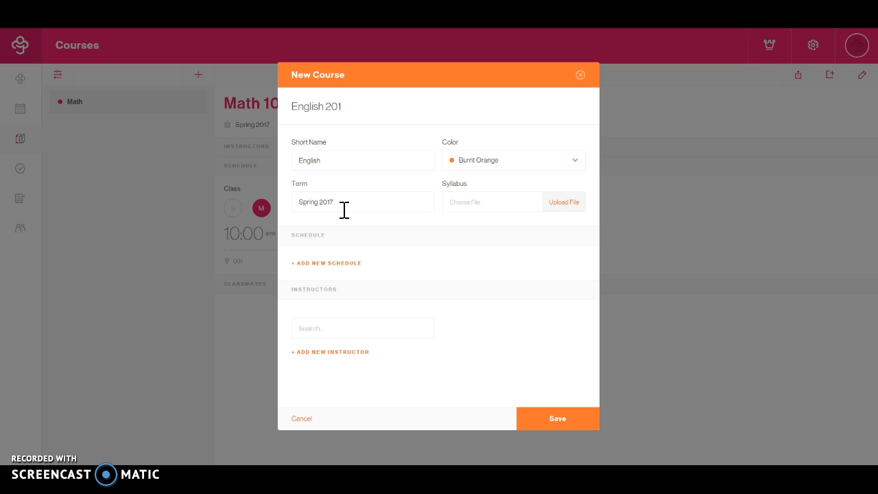
Step: Add a schedule of type Seminar to English 201
{"action": "left_click", "coordinate": [327, 264]}
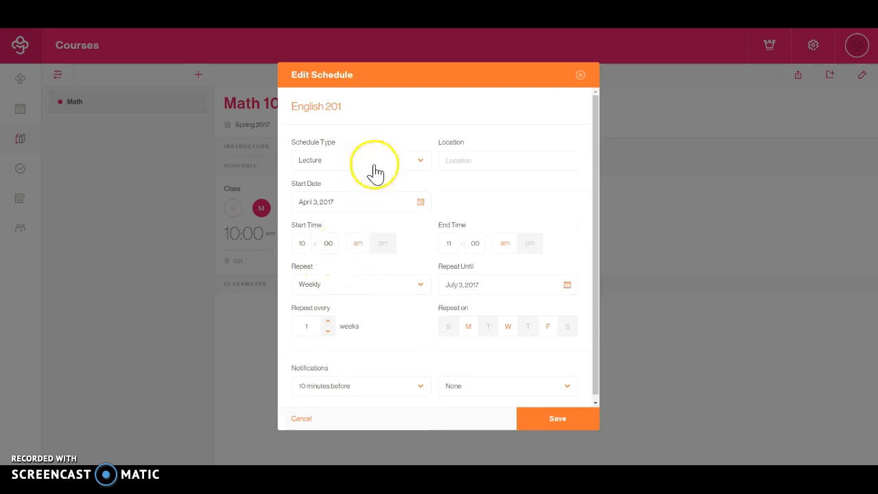
{"action": "left_click", "coordinate": [416, 167]}
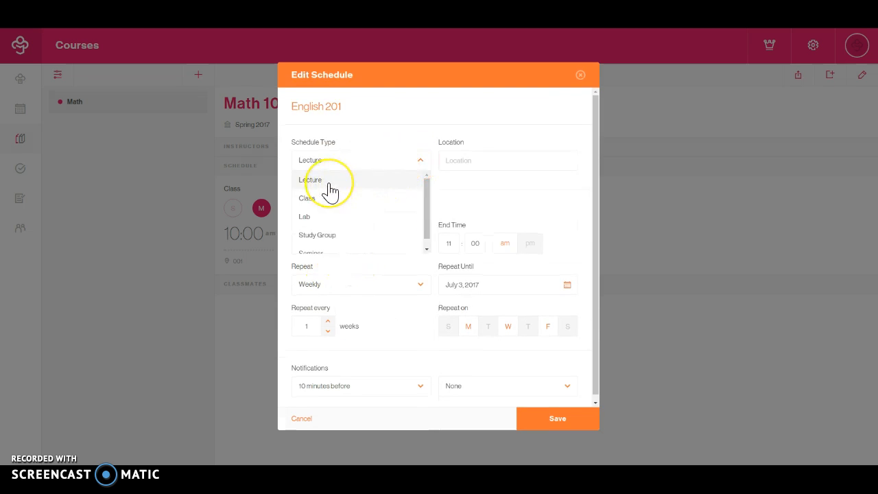
{"action": "scroll", "coordinate": [328, 205], "scroll_direction": "down", "scroll_amount": 1}
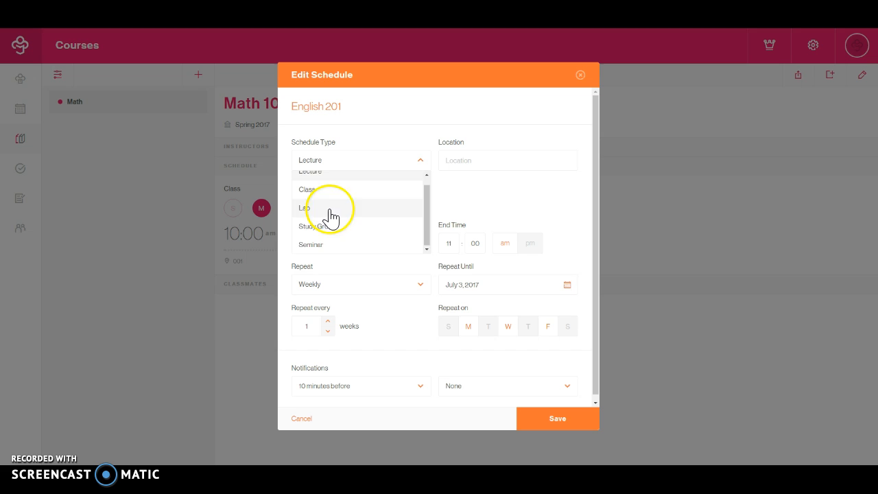
{"action": "left_click", "coordinate": [317, 246]}
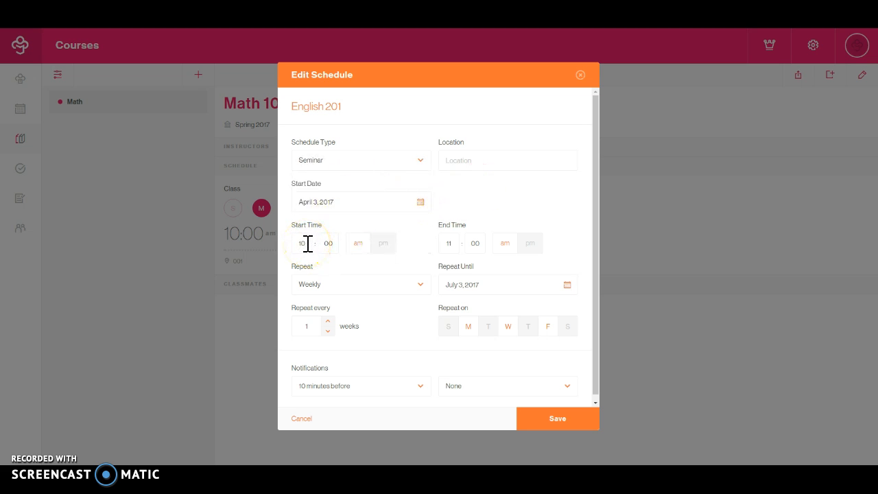
Step: Set the seminar's start time to 12:30 and its end time to 1:20
{"action": "left_click_drag", "start_coordinate": [307, 244], "coordinate": [281, 244]}
{"action": "type", "text": "12"}
{"action": "left_click_drag", "start_coordinate": [343, 242], "coordinate": [320, 244]}
{"action": "type", "text": "30"}
{"action": "left_click_drag", "start_coordinate": [441, 230], "coordinate": [446, 243]}
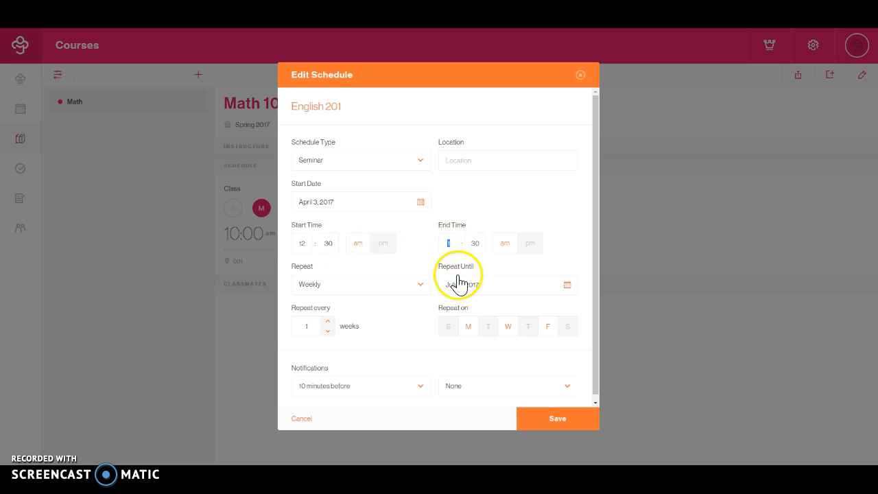
{"action": "left_click", "coordinate": [479, 247]}
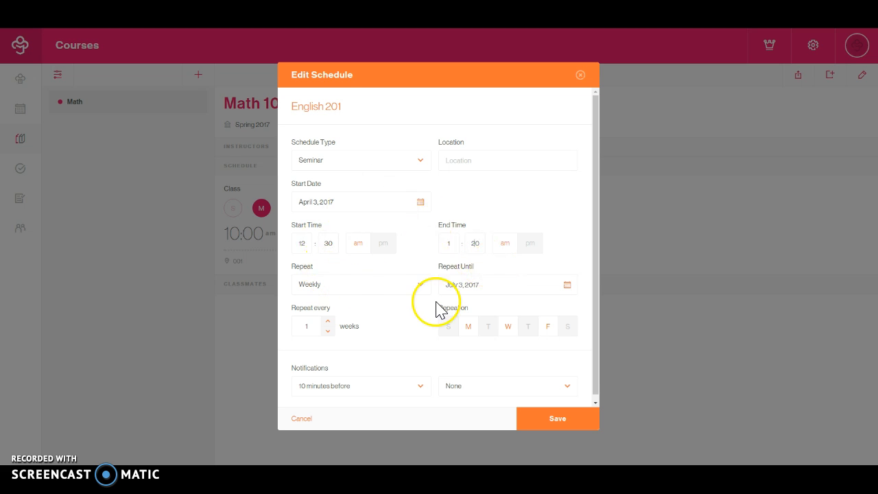
Step: Save the seminar schedule with its Monday, Wednesday and Friday repeat, and save the English 201 course
{"action": "left_click", "coordinate": [508, 326]}
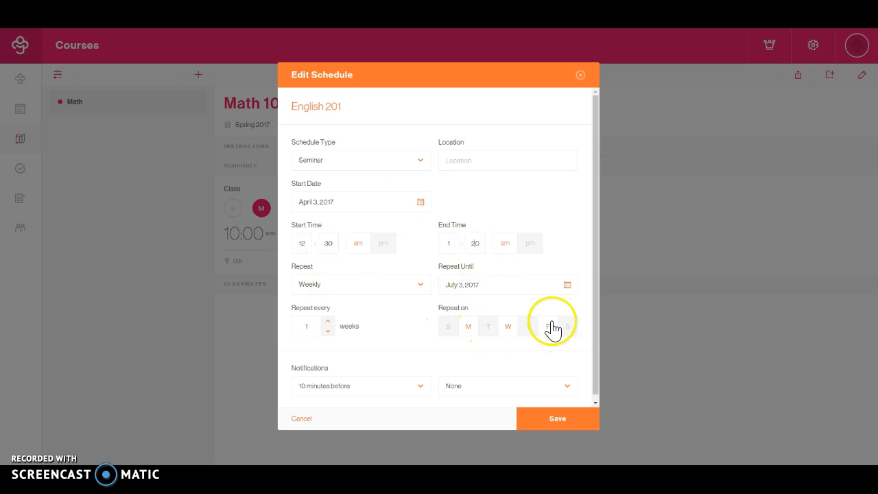
{"action": "scroll", "coordinate": [405, 305], "scroll_direction": "down", "scroll_amount": 1}
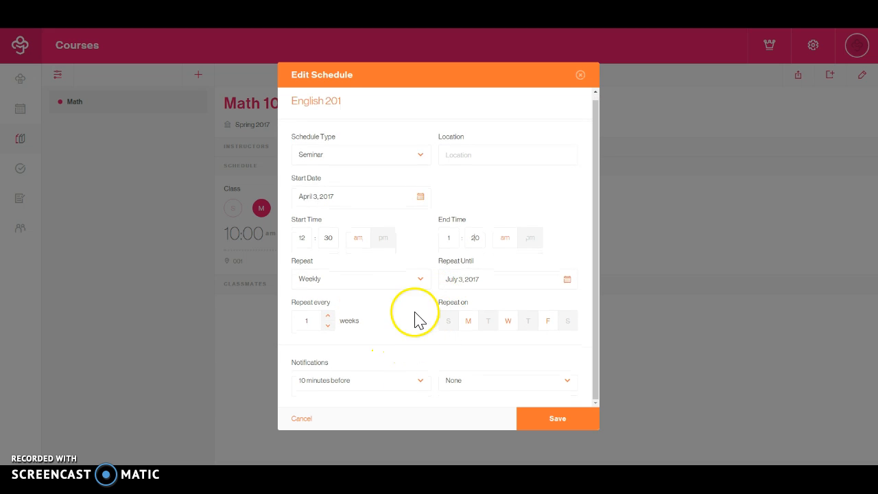
{"action": "left_click", "coordinate": [544, 420]}
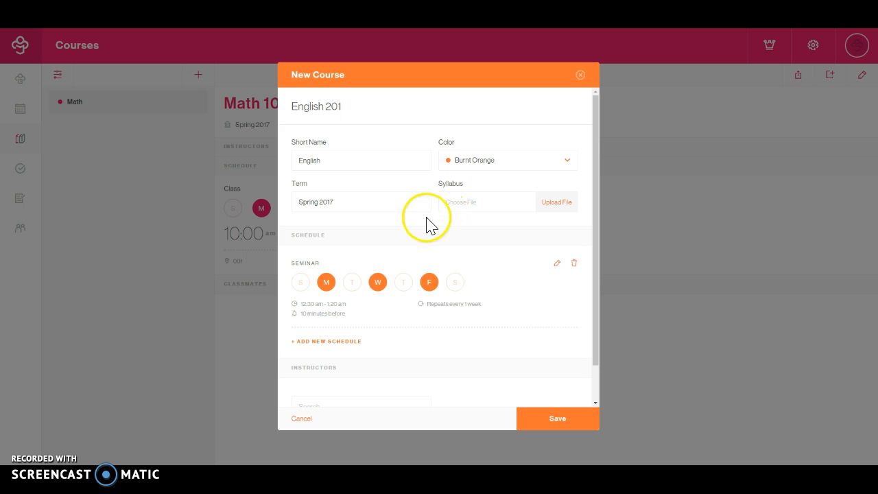
{"action": "scroll", "coordinate": [439, 261], "scroll_direction": "down", "scroll_amount": 1}
{"action": "left_click", "coordinate": [553, 421]}
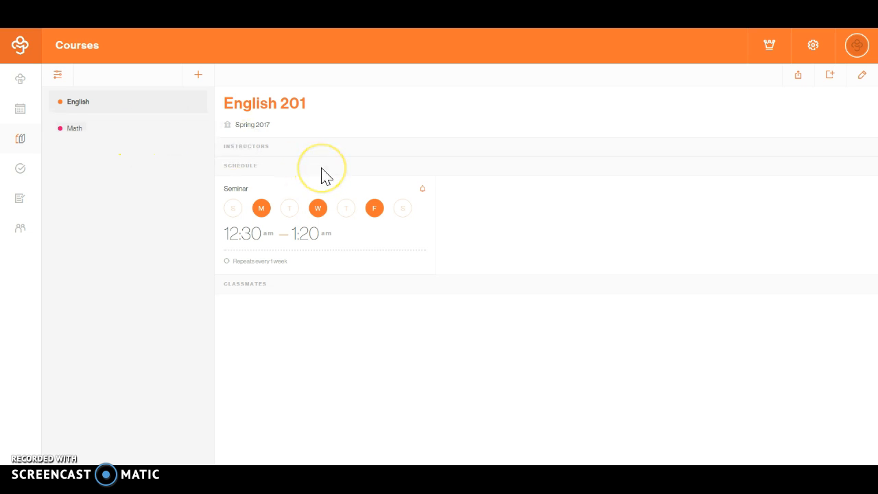
Step: View the Math 101 course details and check the class schedule in the monthly and weekly calendar views
{"action": "left_click", "coordinate": [110, 138]}
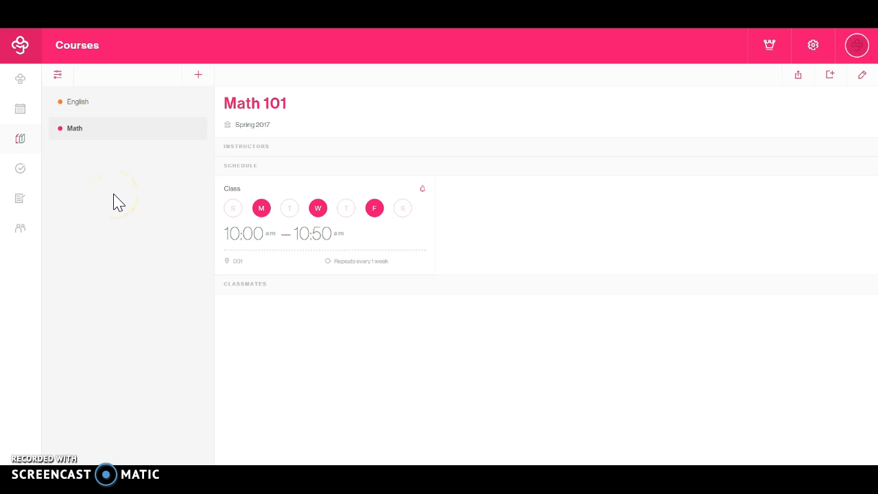
{"action": "left_click", "coordinate": [21, 112]}
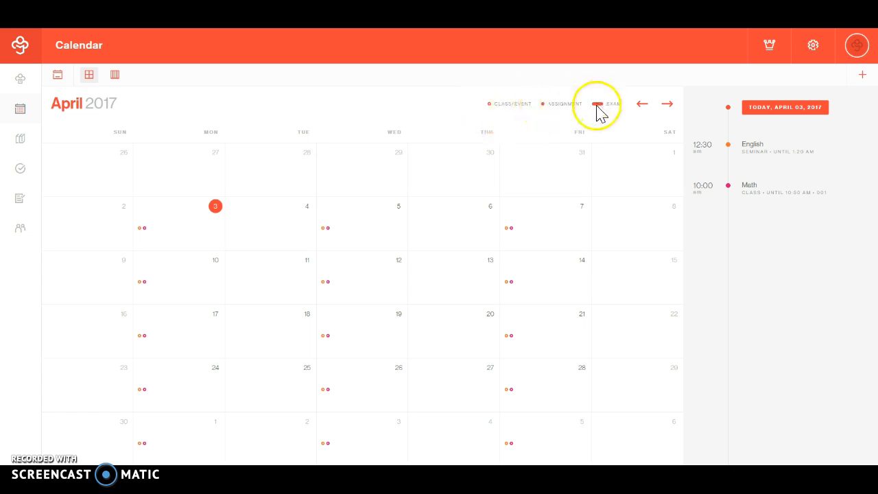
{"action": "left_click", "coordinate": [669, 108]}
{"action": "left_click", "coordinate": [645, 107]}
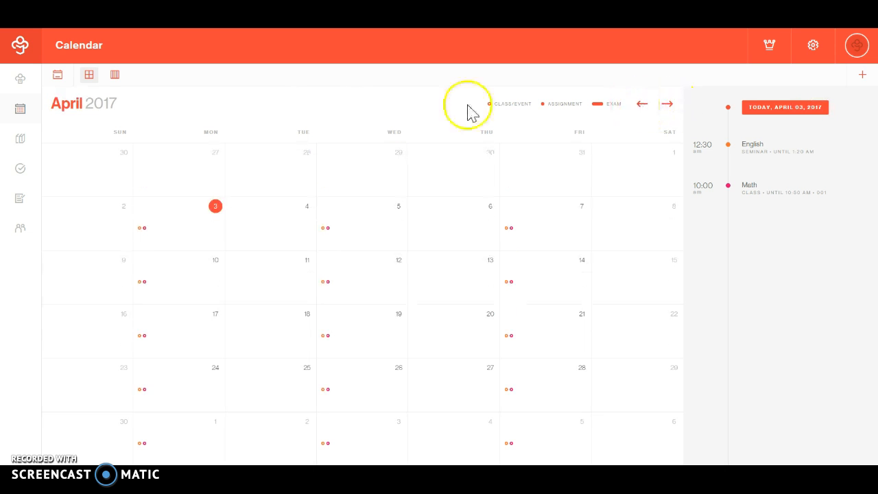
{"action": "left_click", "coordinate": [116, 77]}
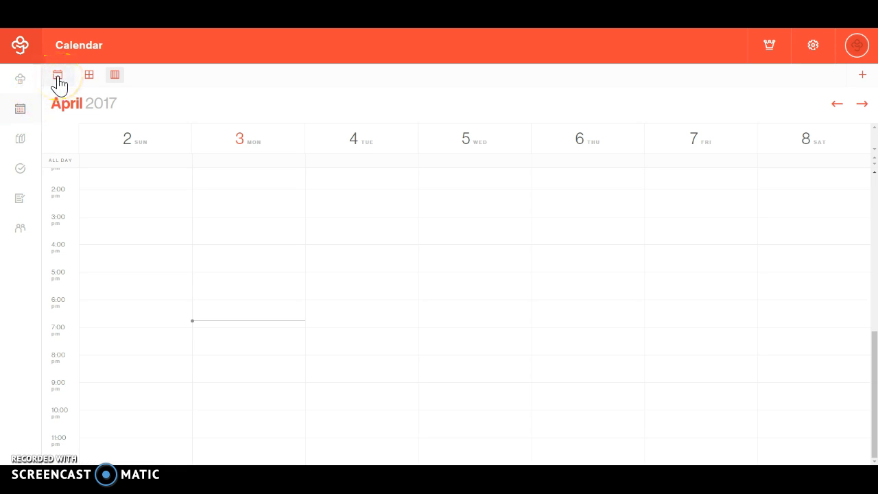
Step: Create a new assignment named Algebra Lesson 1 for the Math course with the highest priority (!!!)
{"action": "left_click", "coordinate": [22, 170]}
{"action": "left_click", "coordinate": [472, 146]}
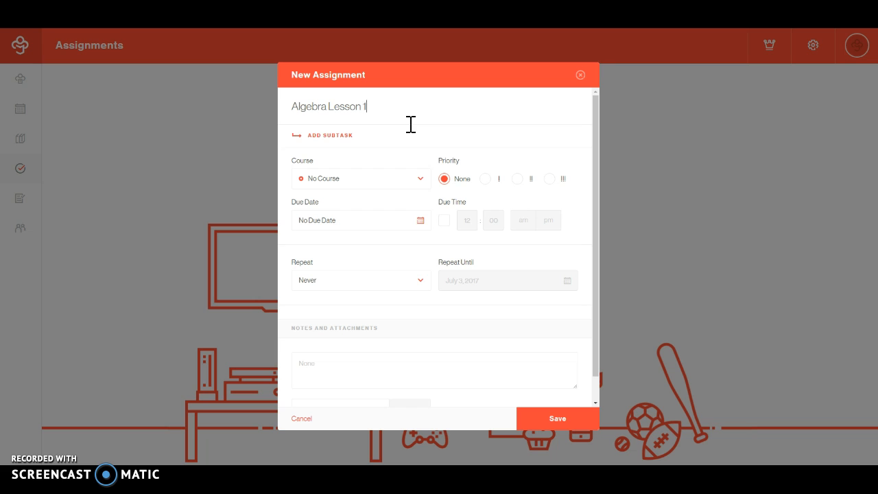
{"action": "left_click", "coordinate": [364, 180]}
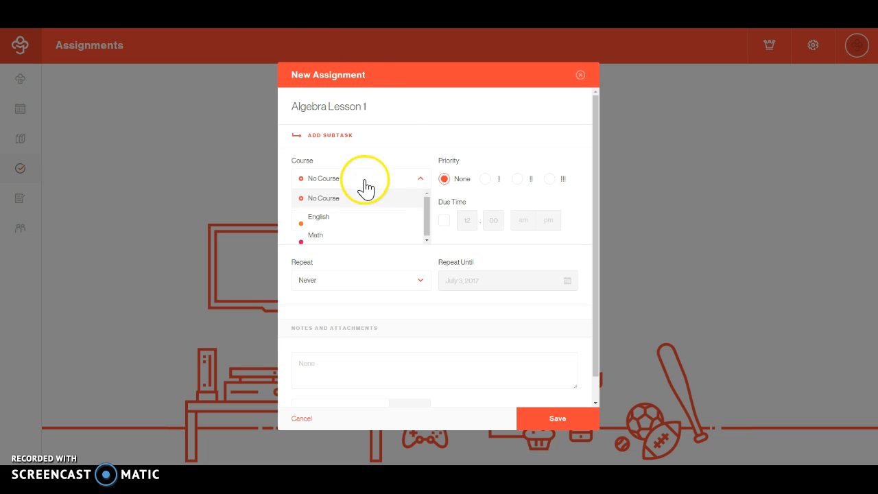
{"action": "left_click", "coordinate": [332, 235]}
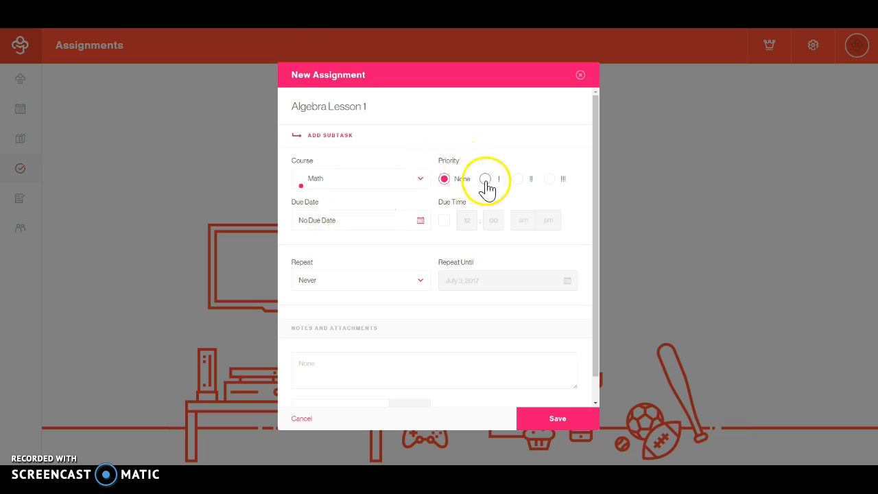
{"action": "left_click", "coordinate": [551, 180]}
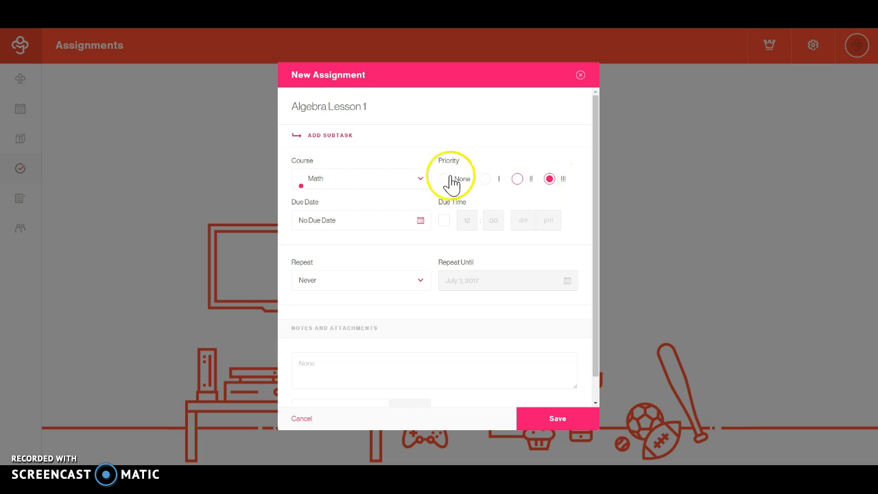
Step: Set the Algebra Lesson 1 due date to April 7, 2017 and its due time to 10:00 am
{"action": "left_click", "coordinate": [348, 225]}
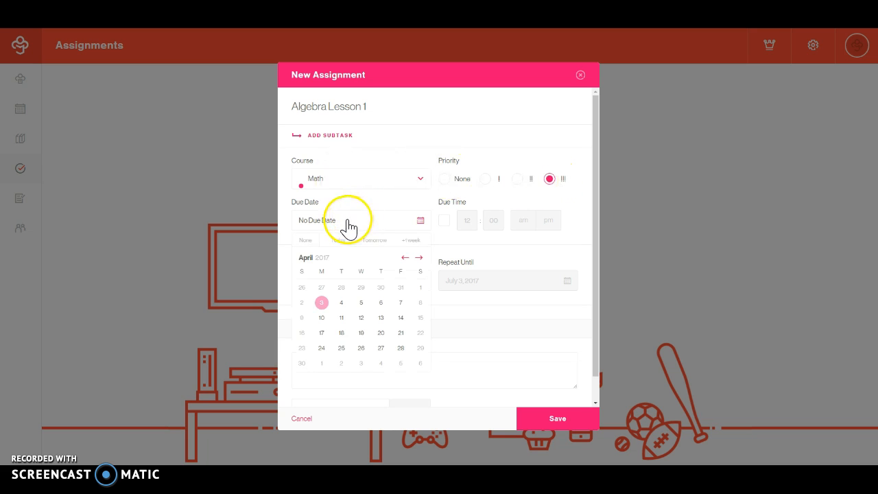
{"action": "left_click", "coordinate": [401, 304]}
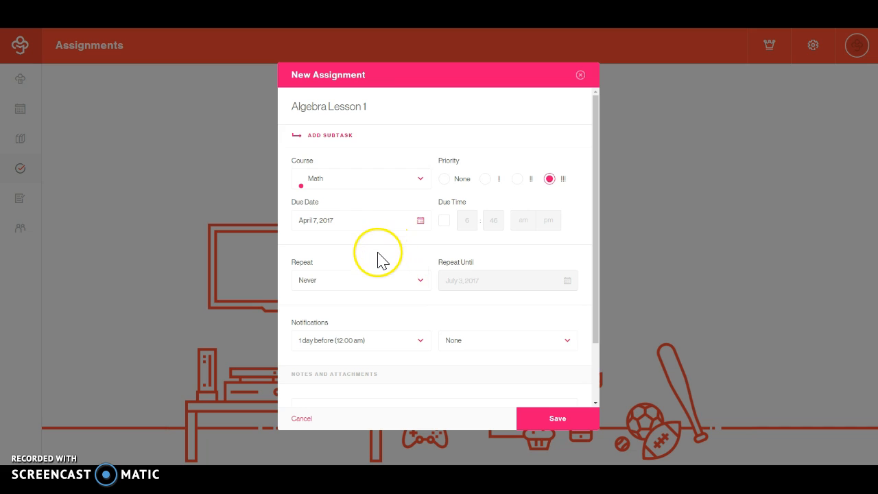
{"action": "left_click", "coordinate": [444, 220]}
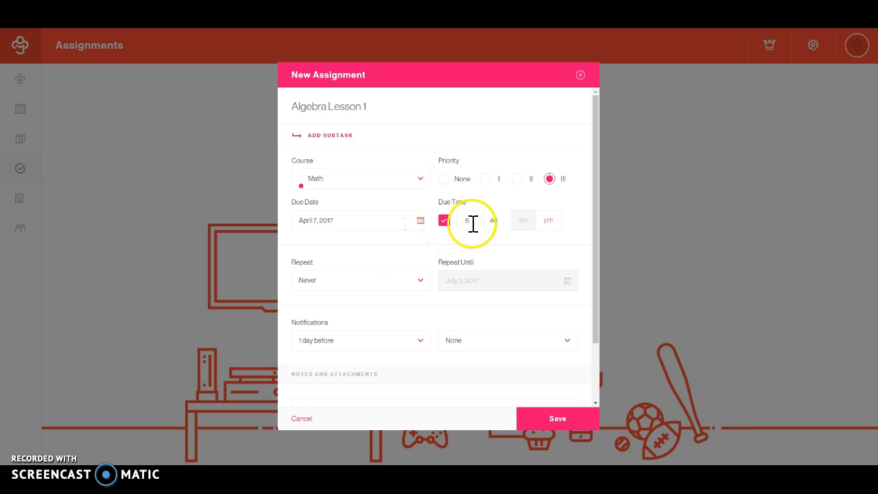
{"action": "left_click", "coordinate": [465, 221]}
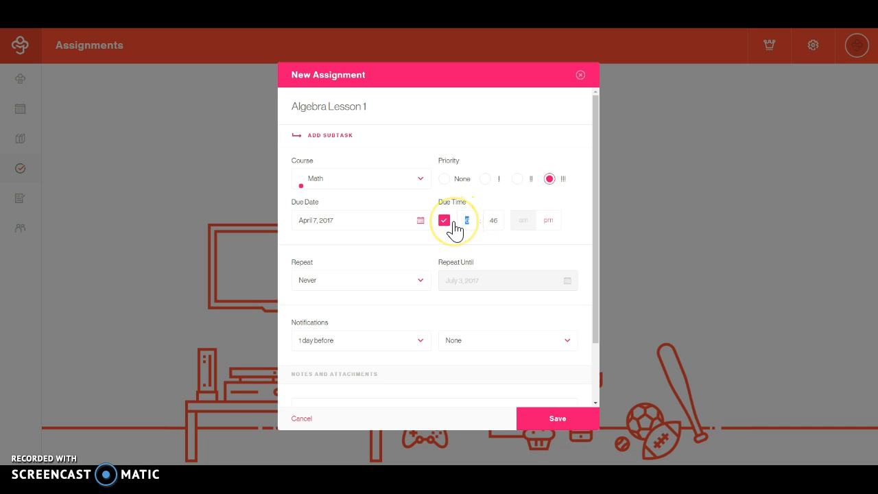
{"action": "left_click", "coordinate": [496, 220]}
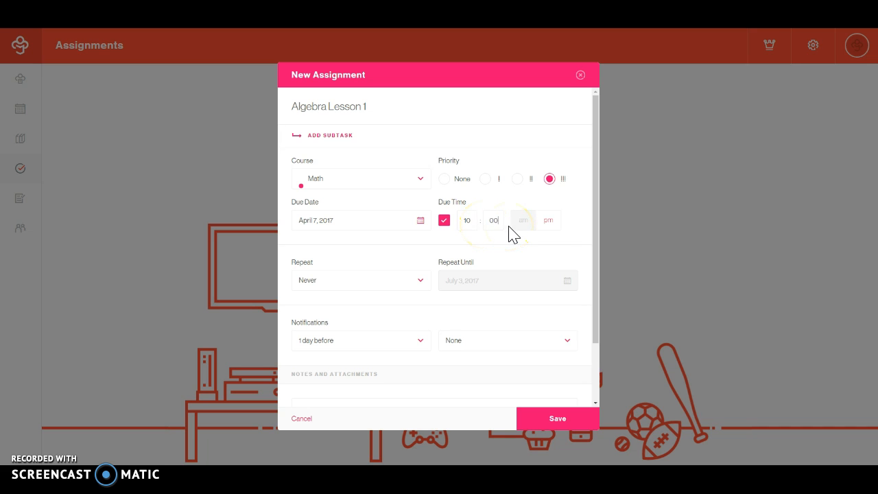
{"action": "left_click", "coordinate": [523, 223]}
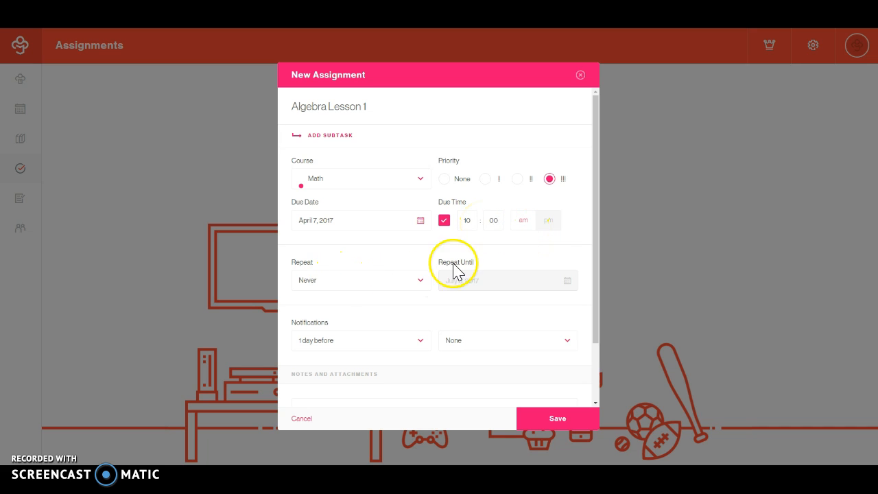
Step: Set the Algebra Lesson 1 assignment's first notification to 2 days before
{"action": "left_click", "coordinate": [402, 345]}
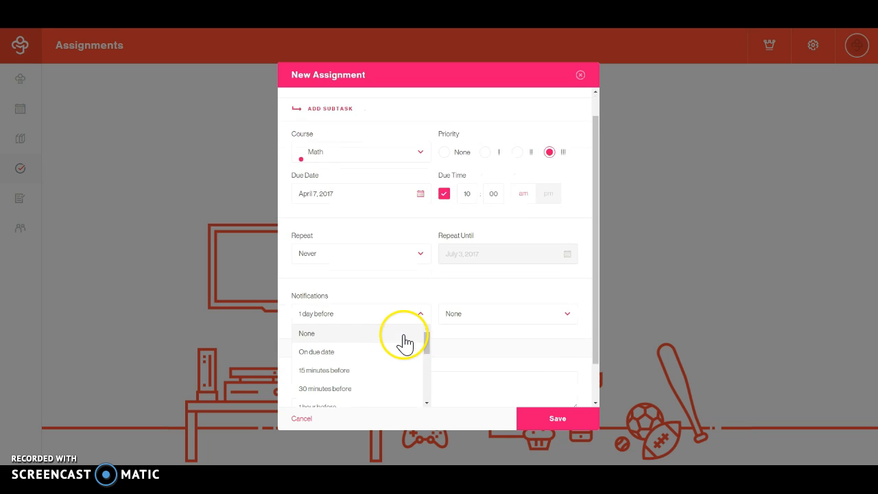
{"action": "scroll", "coordinate": [360, 370], "scroll_direction": "down", "scroll_amount": 2}
{"action": "scroll", "coordinate": [385, 354], "scroll_direction": "up", "scroll_amount": 2}
{"action": "scroll", "coordinate": [347, 357], "scroll_direction": "down", "scroll_amount": 2}
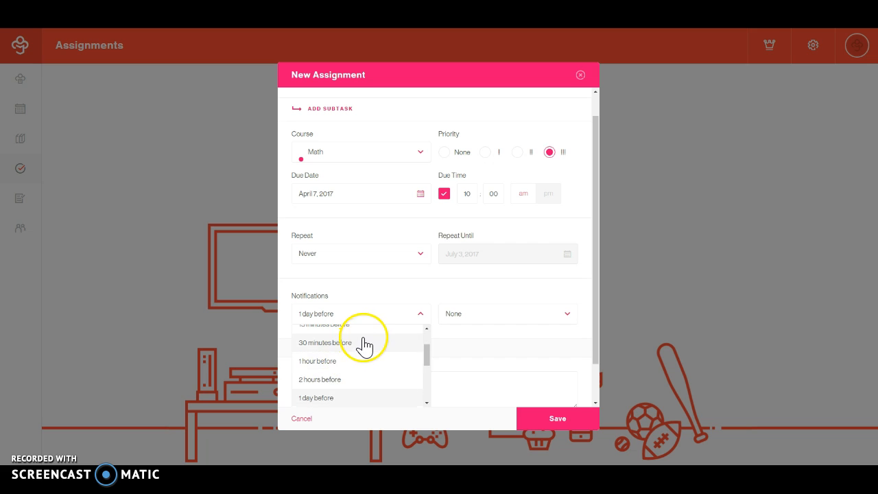
{"action": "left_click_drag", "start_coordinate": [428, 354], "coordinate": [430, 394]}
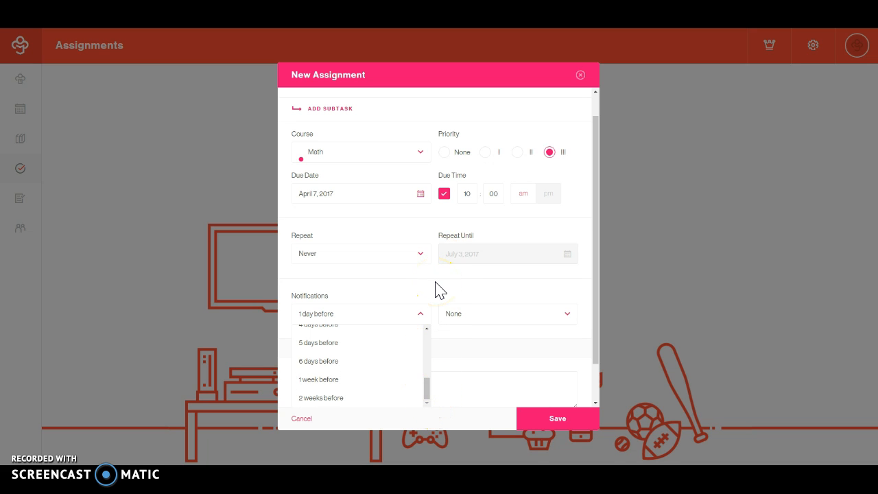
{"action": "left_click_drag", "start_coordinate": [433, 388], "coordinate": [431, 375]}
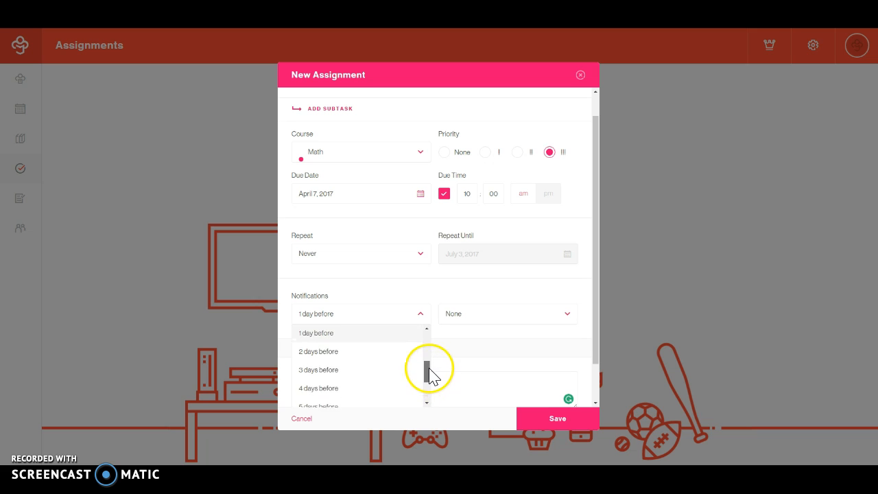
{"action": "left_click", "coordinate": [346, 352]}
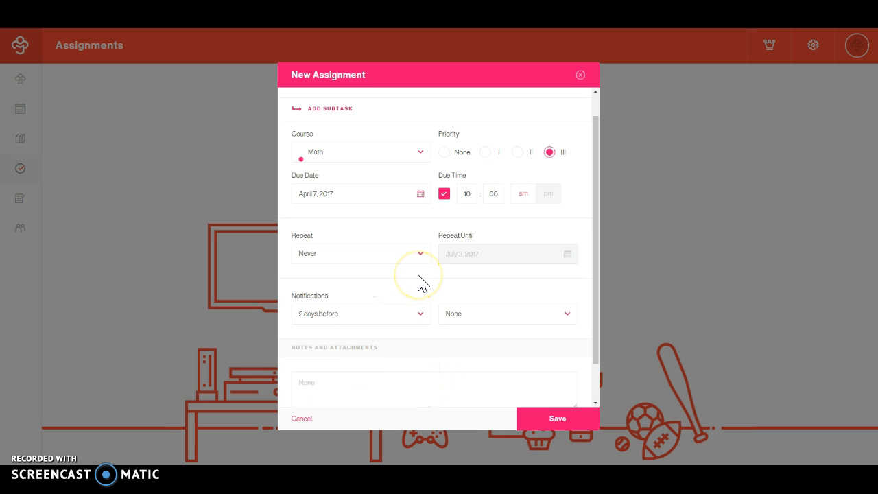
Step: Try to add a second notification, decline the premium offer, and save the Algebra Lesson 1 assignment
{"action": "left_click", "coordinate": [478, 312]}
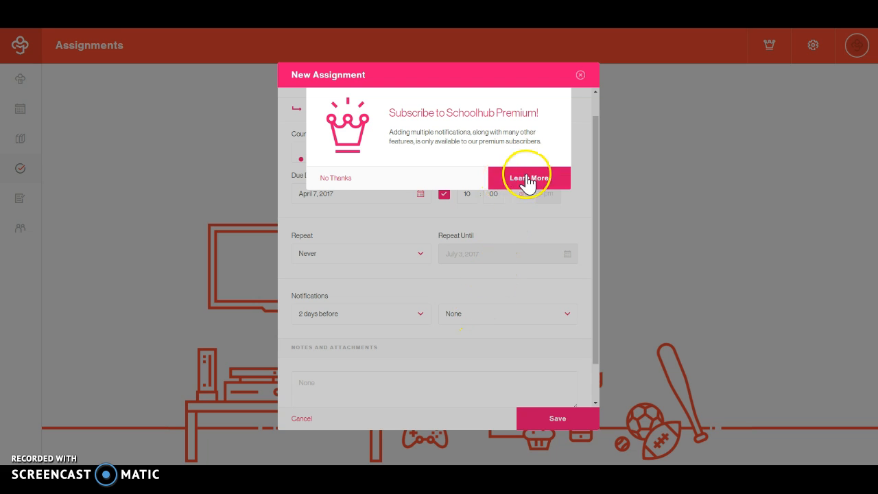
{"action": "left_click", "coordinate": [331, 180]}
{"action": "scroll", "coordinate": [457, 363], "scroll_direction": "down", "scroll_amount": 2}
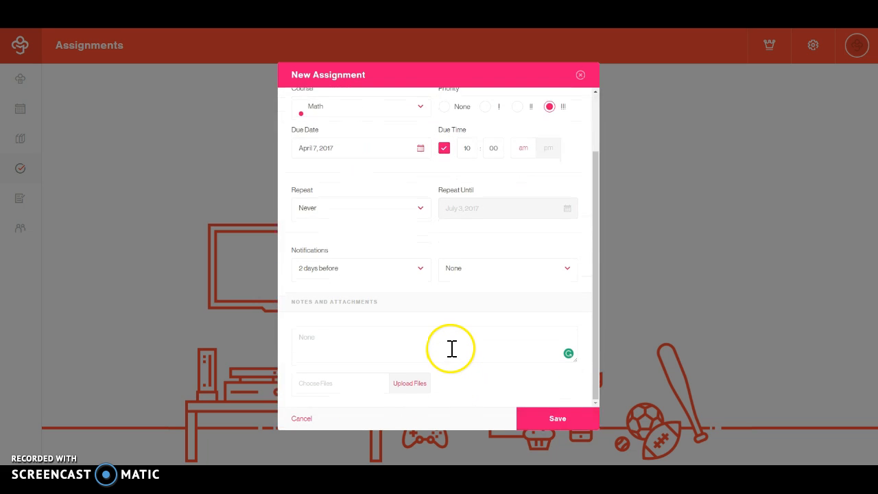
{"action": "left_click", "coordinate": [556, 419]}
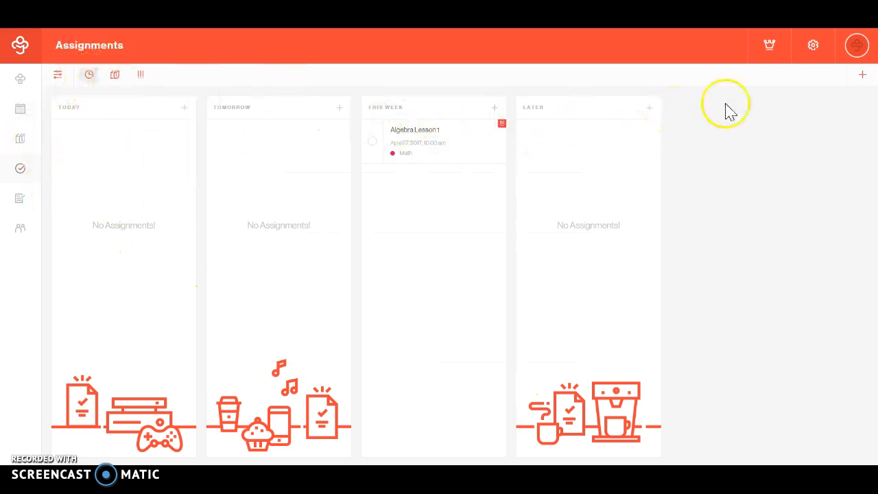
Step: Create a new assignment named Essay for the English course with the lowest priority (!) and due date April 10, 2017
{"action": "left_click", "coordinate": [864, 77]}
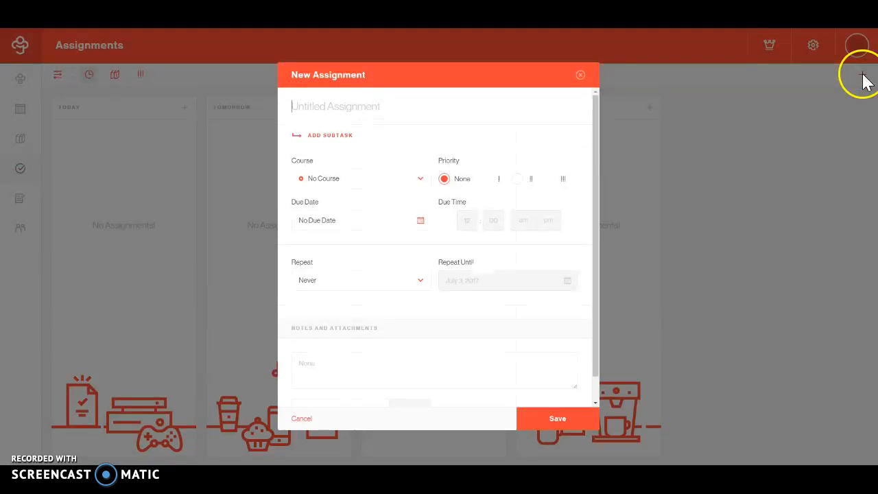
{"action": "left_click", "coordinate": [376, 177]}
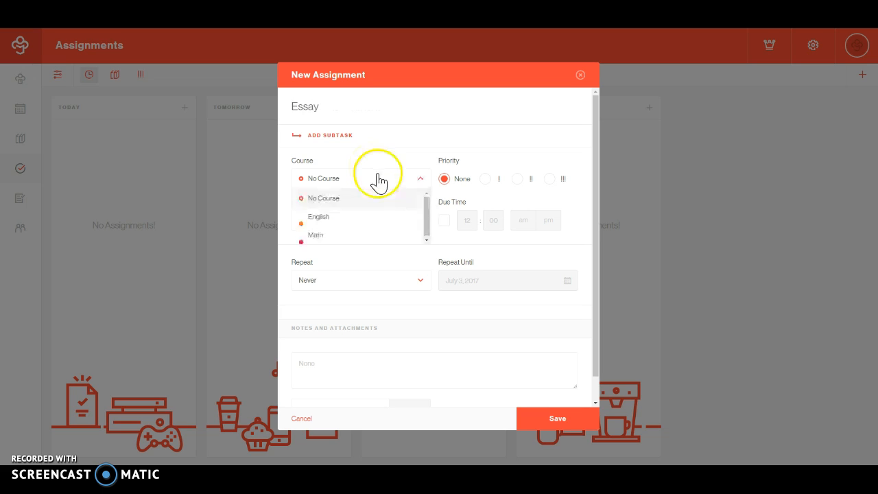
{"action": "left_click", "coordinate": [343, 217]}
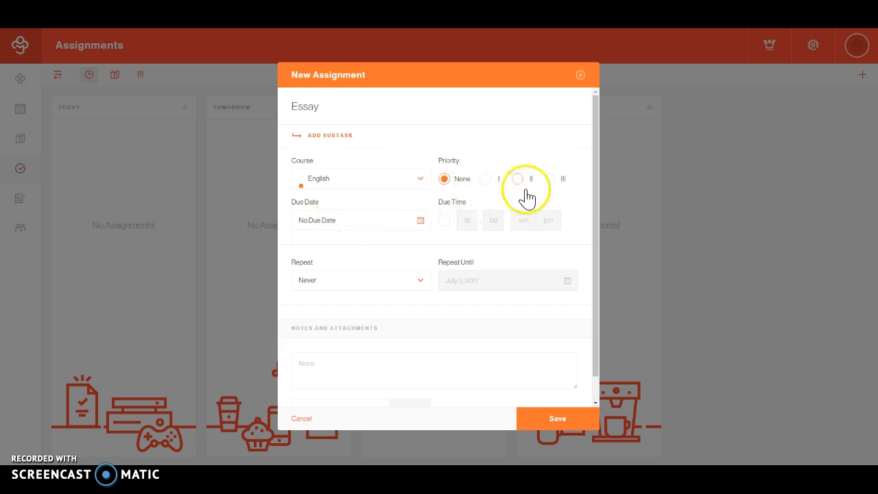
{"action": "left_click", "coordinate": [485, 179]}
{"action": "left_click", "coordinate": [369, 224]}
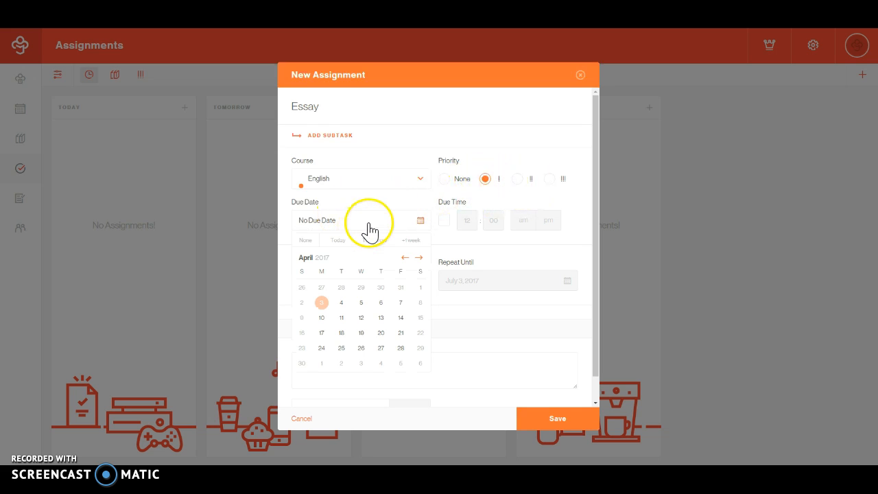
{"action": "left_click", "coordinate": [322, 319]}
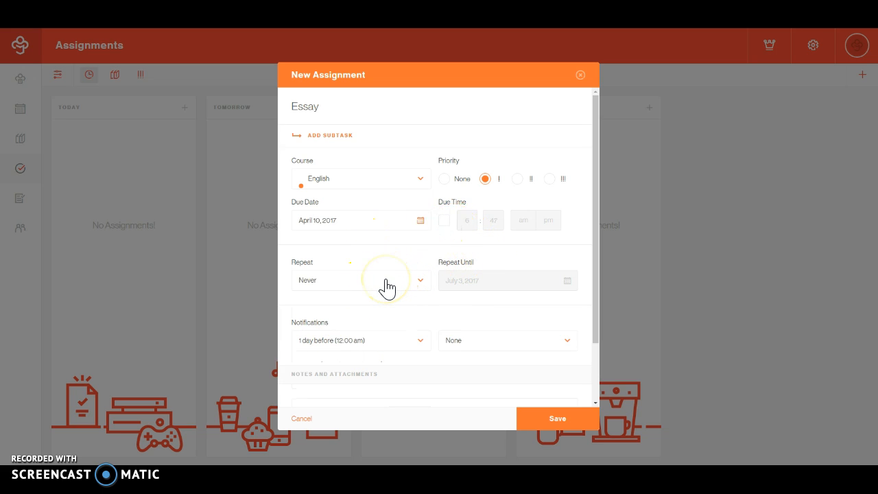
Step: Set the Essay assignment's notification to 3 days before (12:00 am) and save the assignment
{"action": "left_click", "coordinate": [370, 348]}
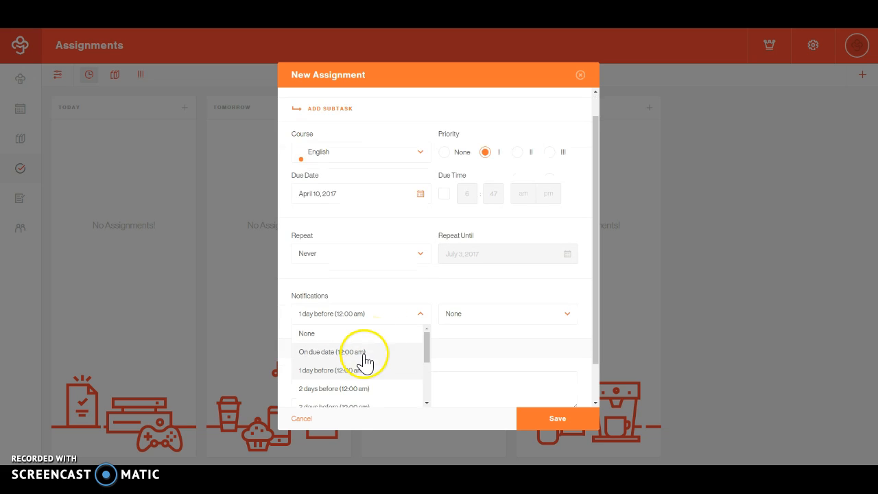
{"action": "left_click", "coordinate": [344, 402]}
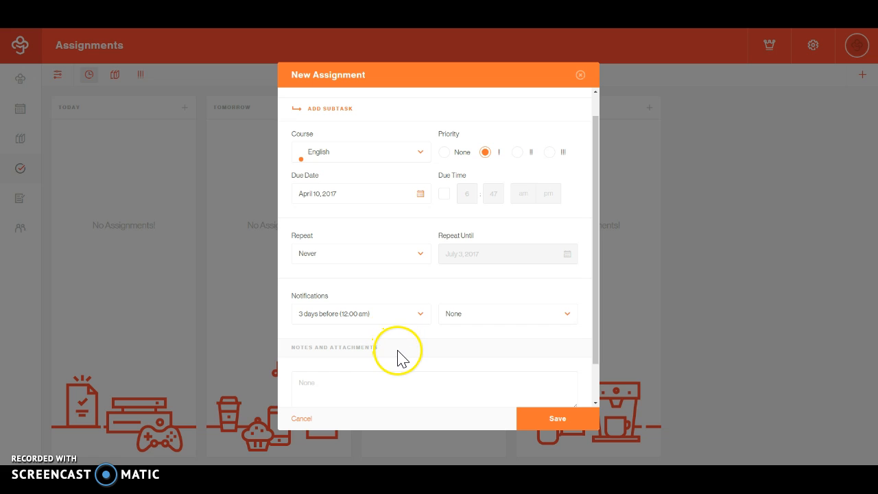
{"action": "scroll", "coordinate": [467, 340], "scroll_direction": "down", "scroll_amount": 2}
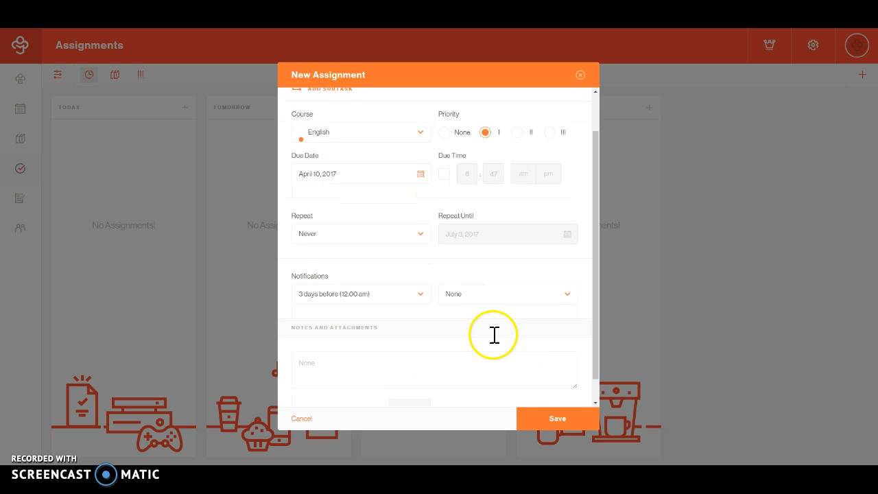
{"action": "left_click", "coordinate": [559, 431]}
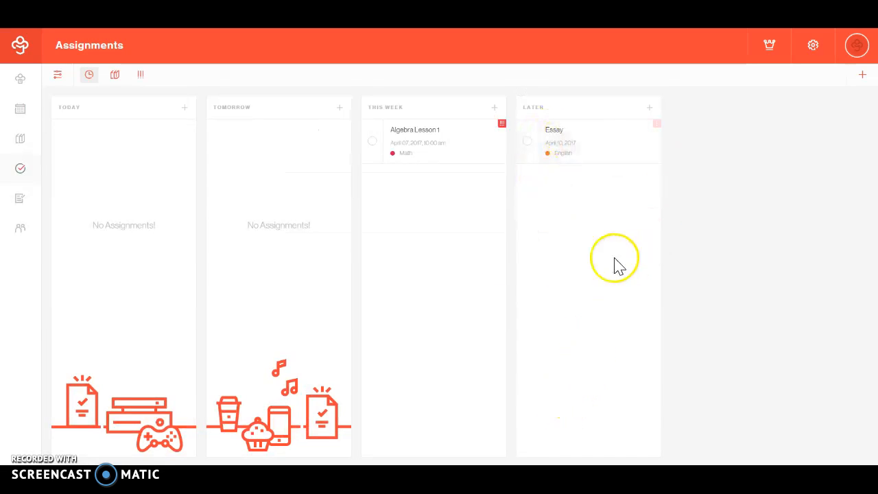
Step: Check the assignment markers for April 2017 in the monthly calendar view
{"action": "left_click", "coordinate": [20, 110]}
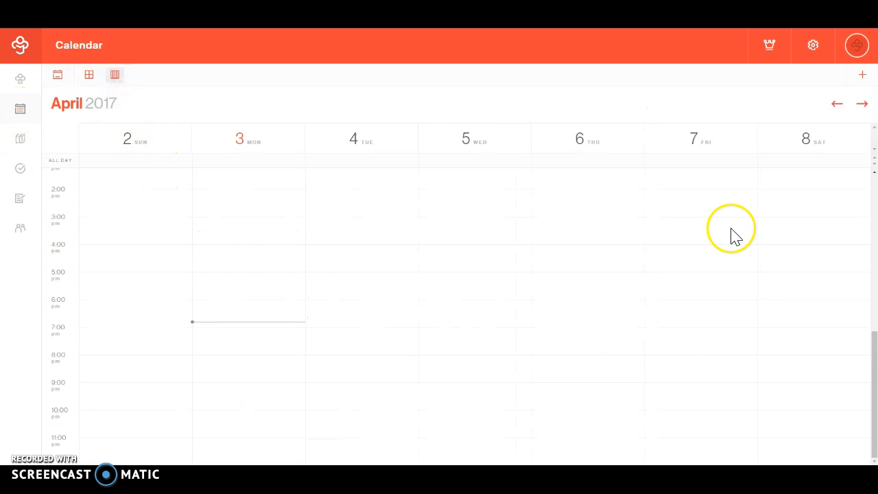
{"action": "left_click", "coordinate": [89, 75]}
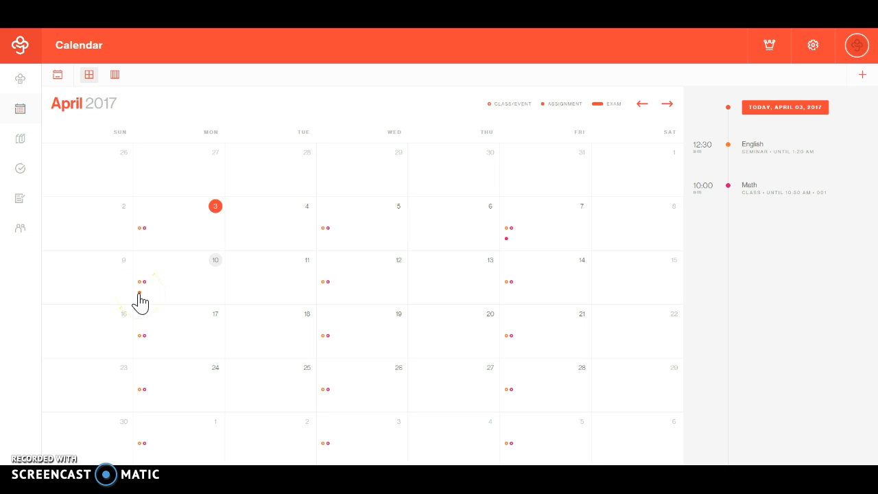
Step: Create a new exam named Test 1 for the Math course with start date April 21, 2017
{"action": "left_click", "coordinate": [24, 170]}
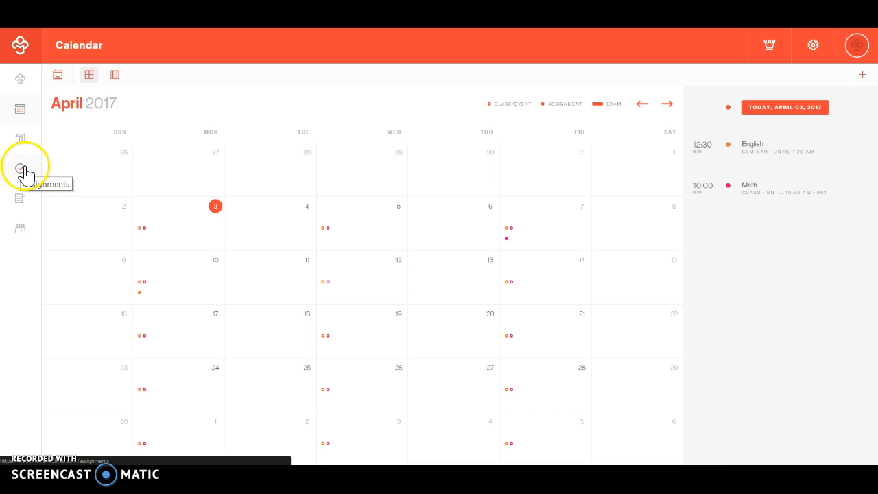
{"action": "left_click", "coordinate": [28, 204]}
{"action": "left_click", "coordinate": [427, 147]}
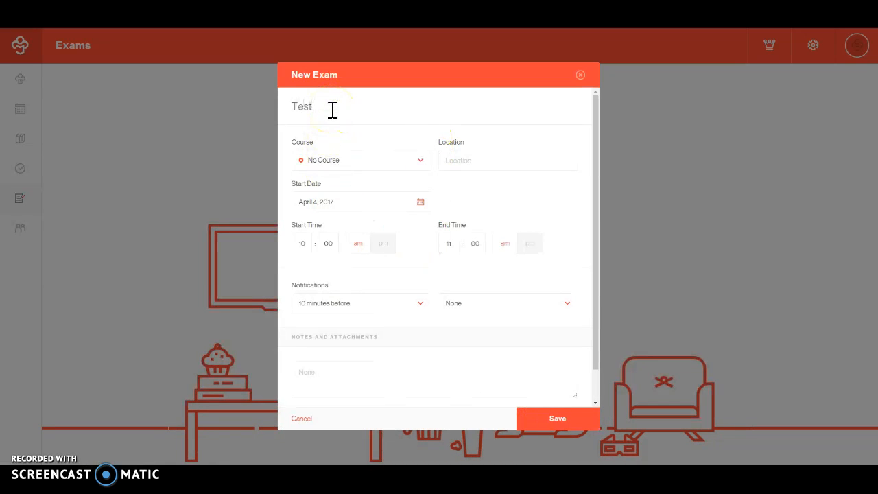
{"action": "left_click", "coordinate": [335, 157]}
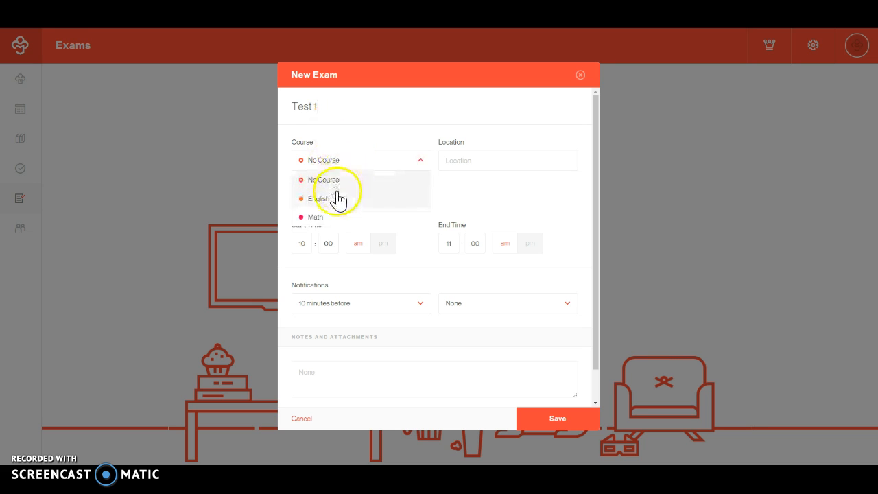
{"action": "left_click", "coordinate": [336, 218]}
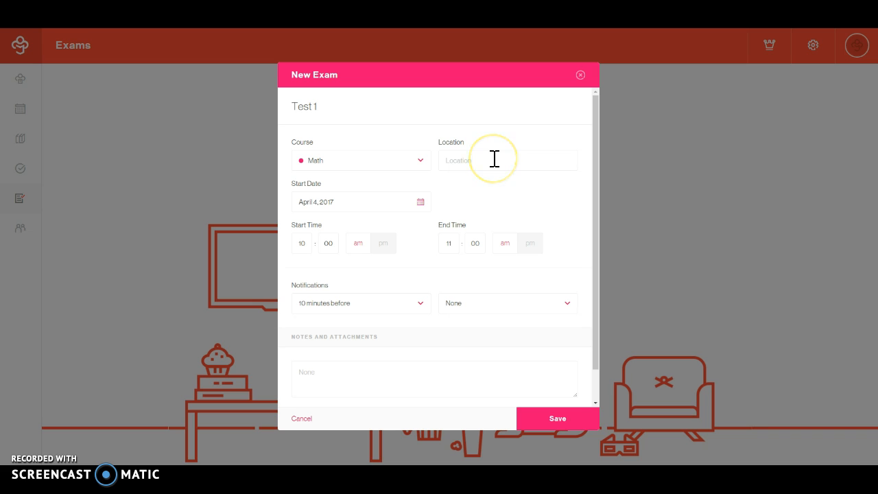
{"action": "left_click", "coordinate": [337, 210]}
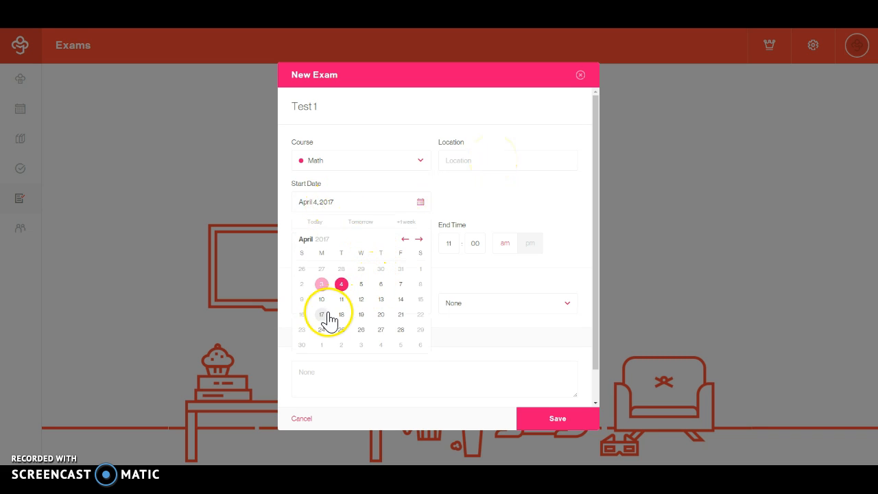
{"action": "left_click", "coordinate": [401, 319]}
Step: Set the Test 1 exam's end time to 10:50 am and its notification to 15 minutes before, and save the exam
{"action": "left_click", "coordinate": [445, 251]}
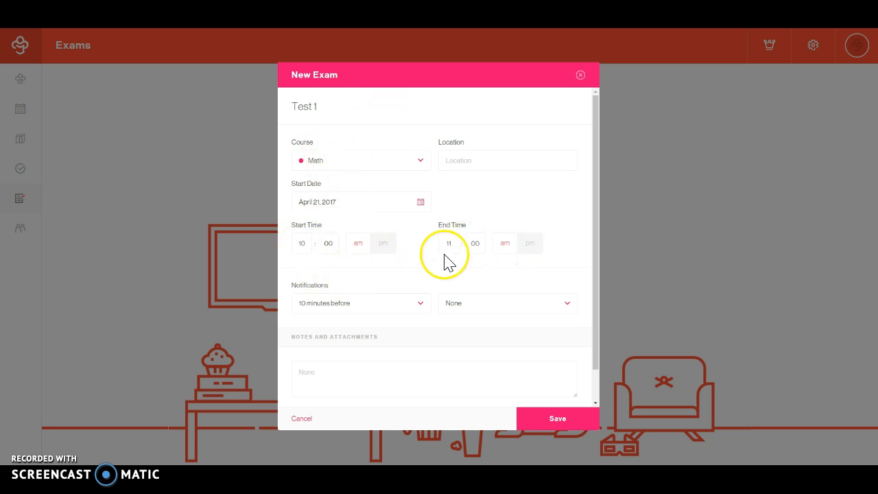
{"action": "left_click_drag", "start_coordinate": [481, 245], "coordinate": [443, 247]}
{"action": "type", "text": "50"}
{"action": "type", "text": "10"}
{"action": "scroll", "coordinate": [455, 251], "scroll_direction": "down", "scroll_amount": 1}
{"action": "left_click", "coordinate": [367, 271]}
{"action": "scroll", "coordinate": [349, 314], "scroll_direction": "down", "scroll_amount": 2}
{"action": "left_click", "coordinate": [341, 323]}
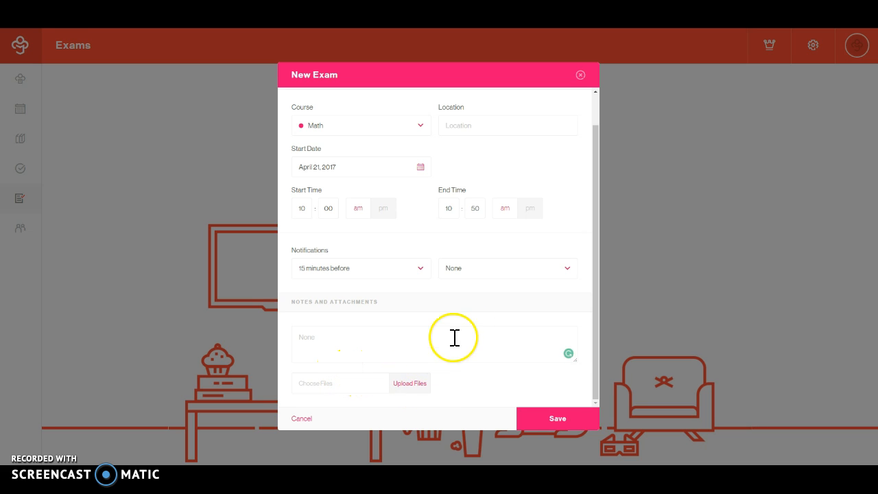
{"action": "left_click", "coordinate": [555, 420]}
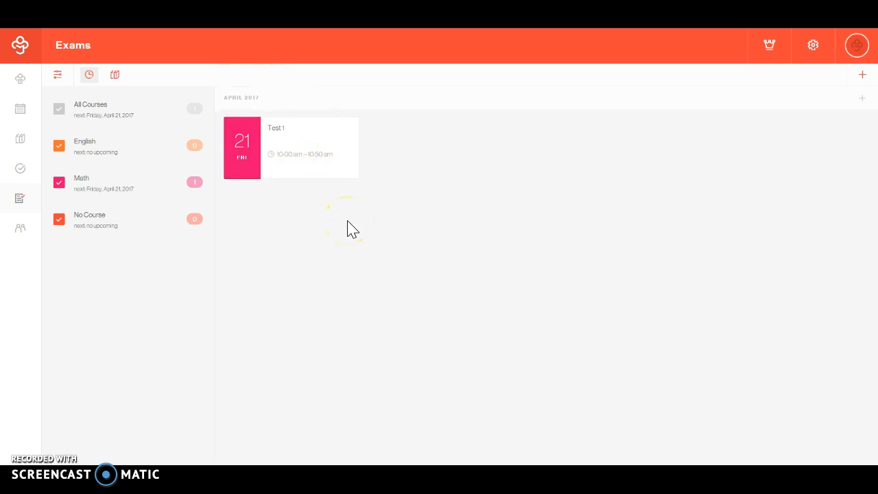
Step: Check the exam marker in the April 2017 calendar and look through the saved contacts before returning to the calendar
{"action": "left_click", "coordinate": [21, 110]}
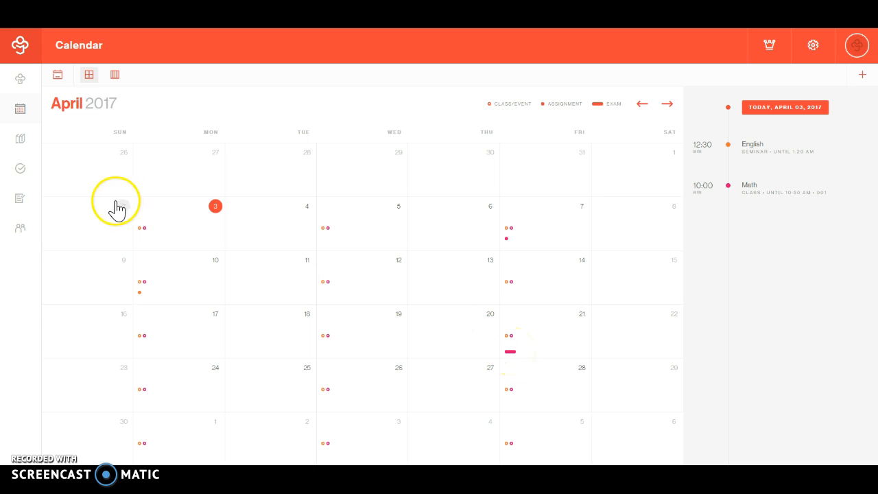
{"action": "left_click", "coordinate": [23, 236]}
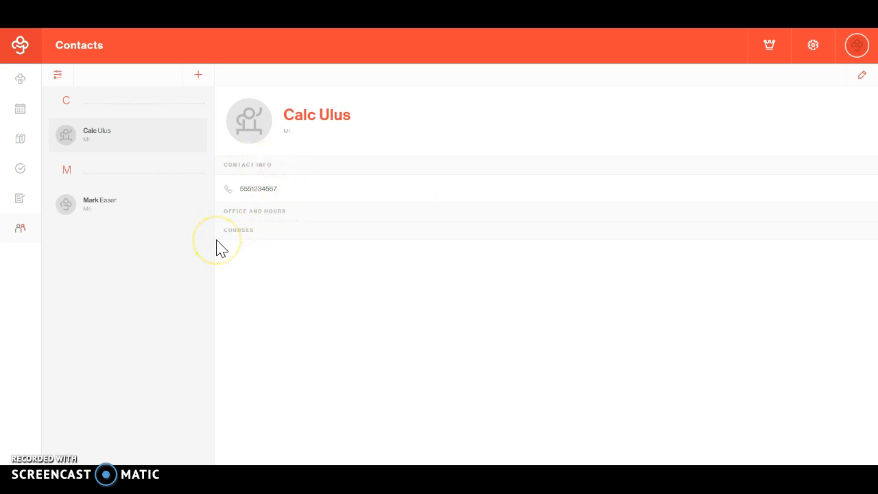
{"action": "left_click", "coordinate": [21, 118]}
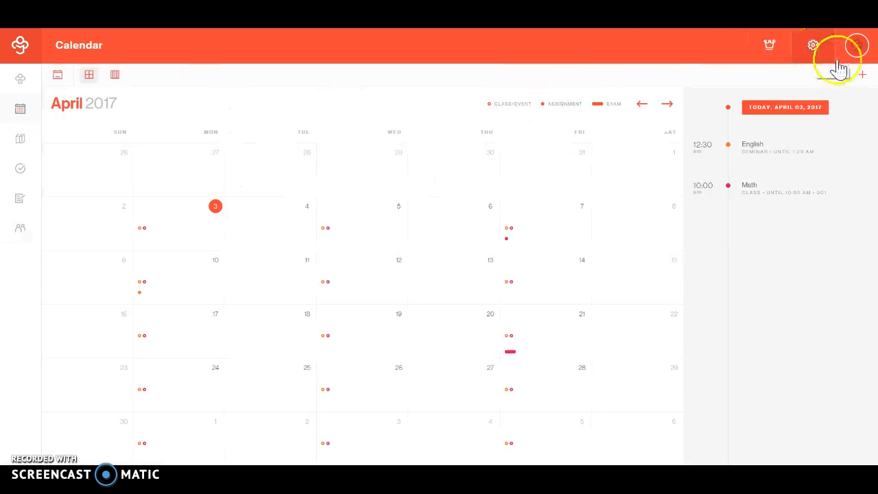
Step: Set the planner's default duration to 50 minutes, review the default notification and calendar sharing options, and save the settings
{"action": "left_click", "coordinate": [815, 44]}
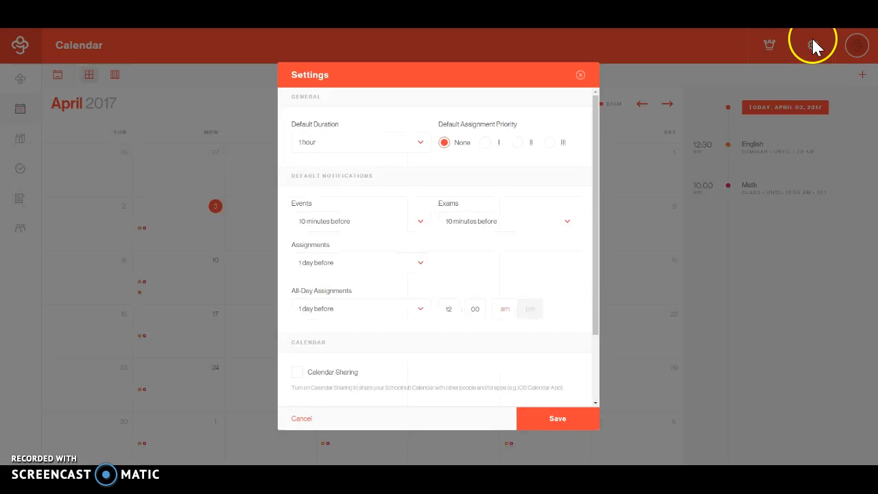
{"action": "left_click", "coordinate": [328, 151]}
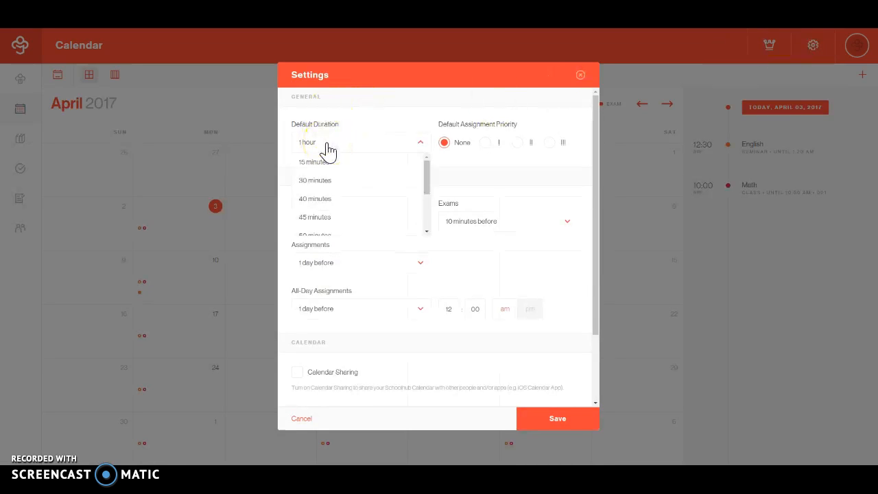
{"action": "left_click_drag", "start_coordinate": [429, 180], "coordinate": [428, 190]}
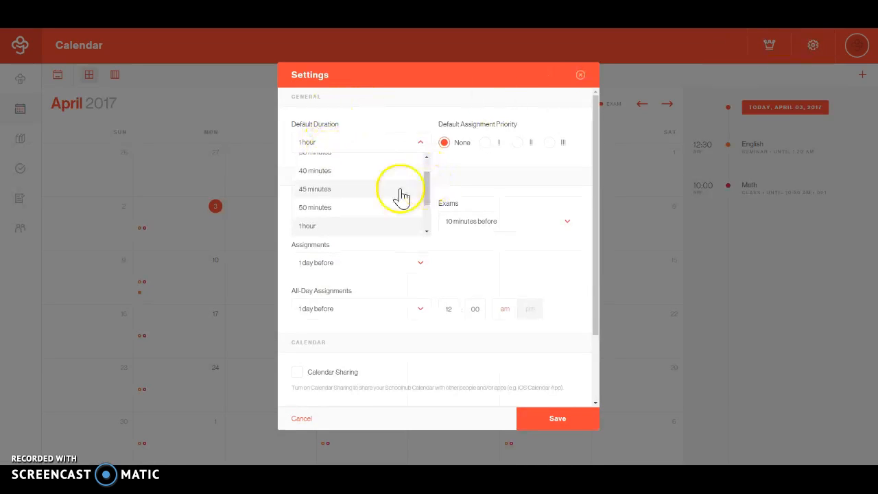
{"action": "left_click", "coordinate": [315, 207]}
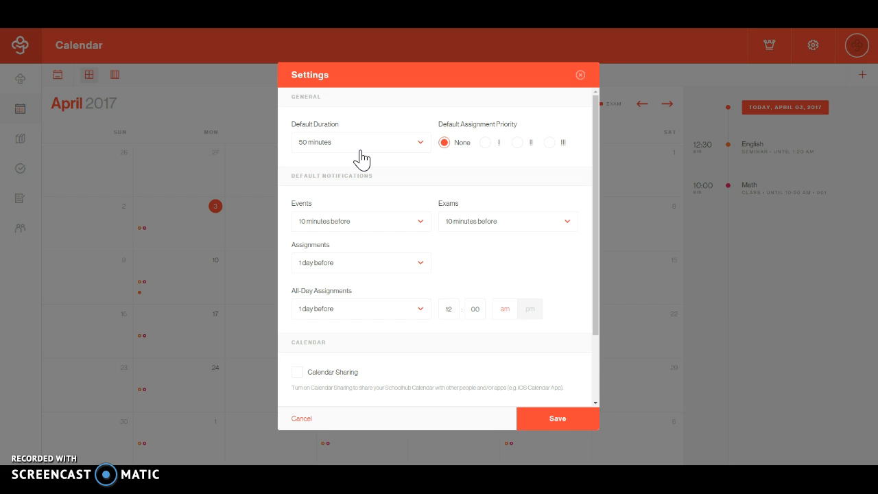
{"action": "left_click", "coordinate": [372, 228]}
{"action": "left_click", "coordinate": [376, 232]}
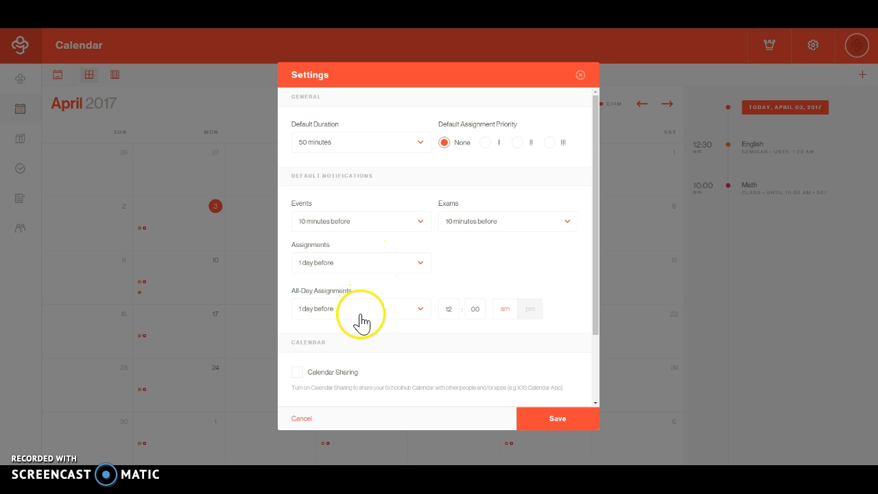
{"action": "scroll", "coordinate": [402, 310], "scroll_direction": "down", "scroll_amount": 3}
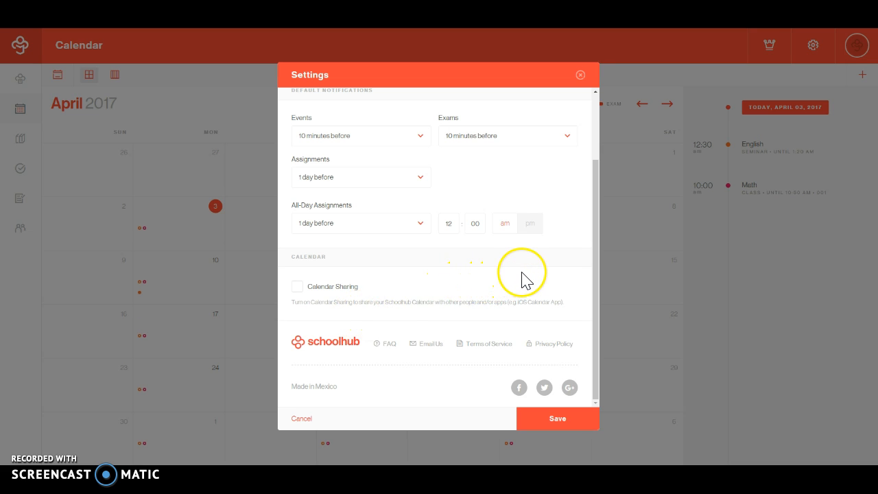
{"action": "scroll", "coordinate": [525, 278], "scroll_direction": "up", "scroll_amount": 3}
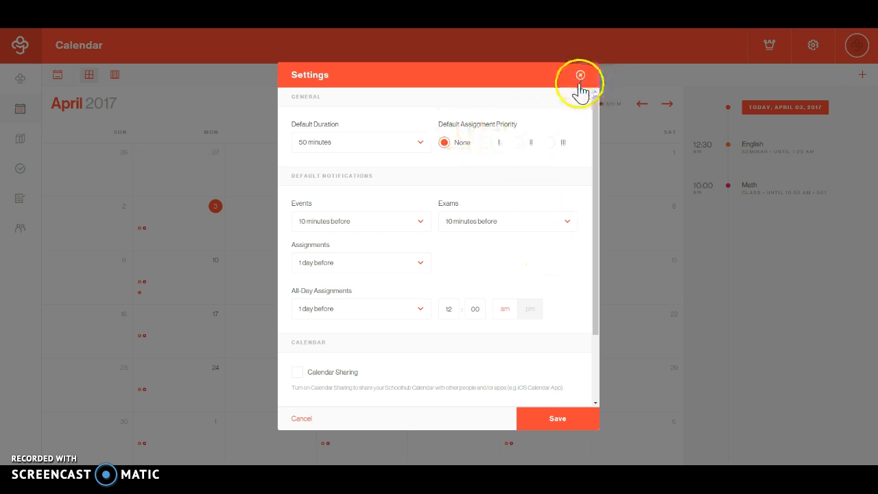
{"action": "left_click", "coordinate": [562, 420]}
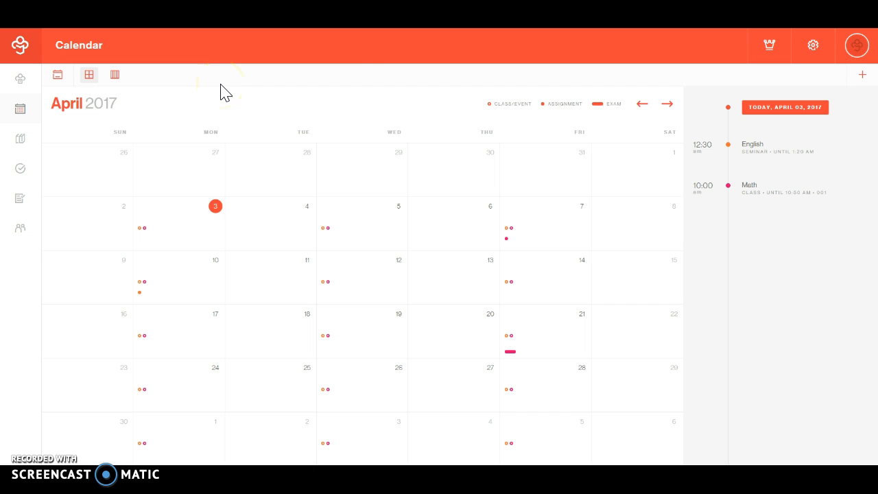
Step: Review the Schoolhub Premium plans and feature list, and close the offer without subscribing
{"action": "left_click", "coordinate": [770, 44]}
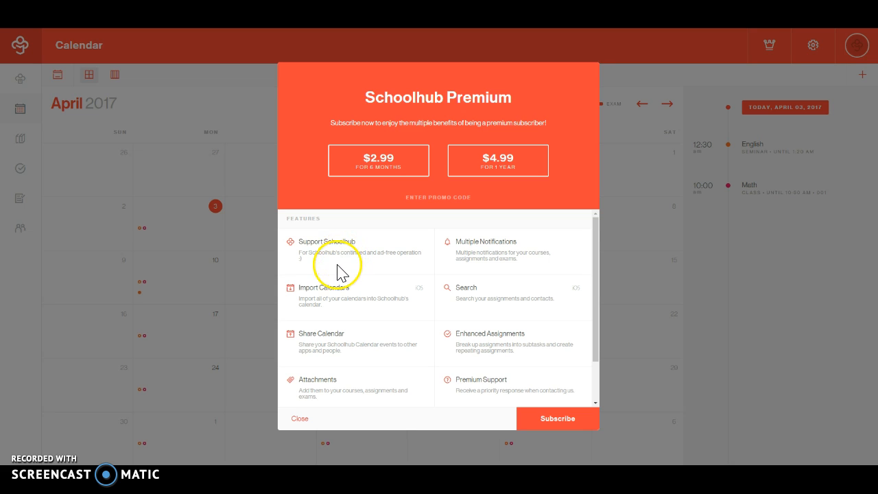
{"action": "scroll", "coordinate": [360, 296], "scroll_direction": "down", "scroll_amount": 1}
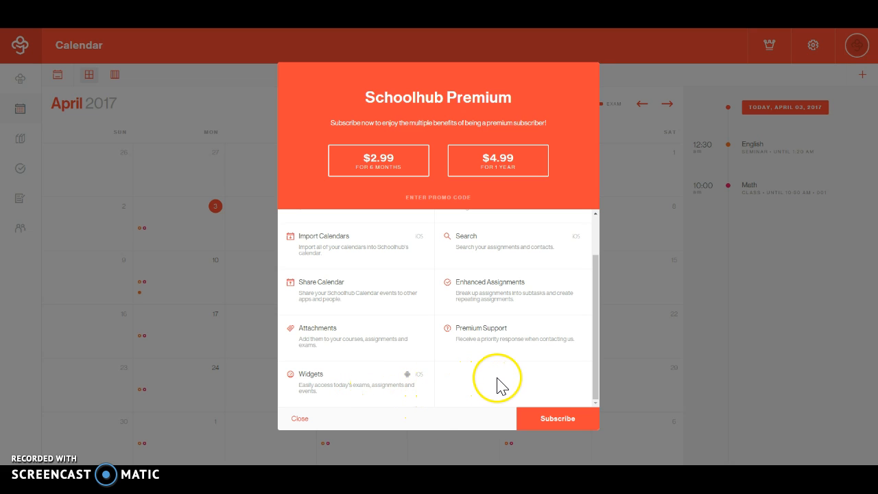
{"action": "scroll", "coordinate": [535, 401], "scroll_direction": "up", "scroll_amount": 1}
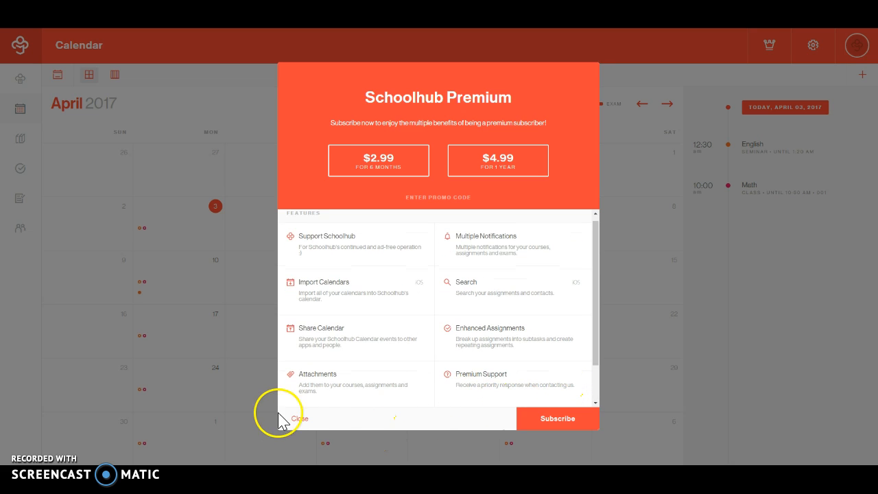
{"action": "left_click", "coordinate": [299, 418]}
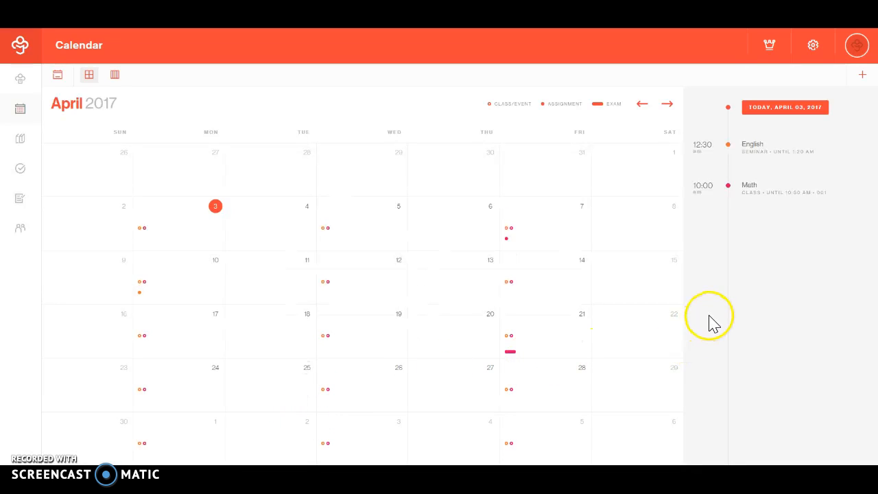